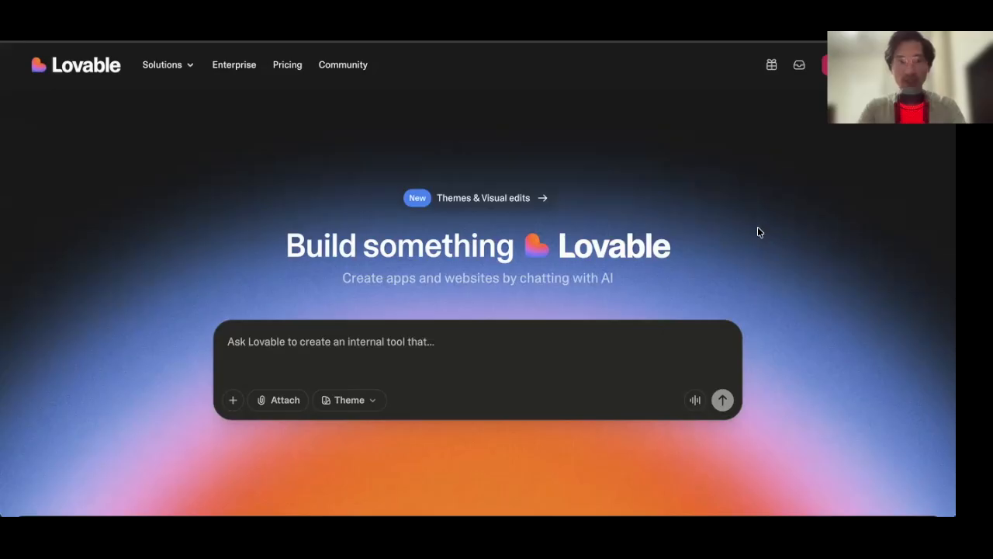
Switch to ChatGPT and begin a message: "Hey can you build me a prompt for Lovable for a professional AI Agency website.".
click(1, 235)
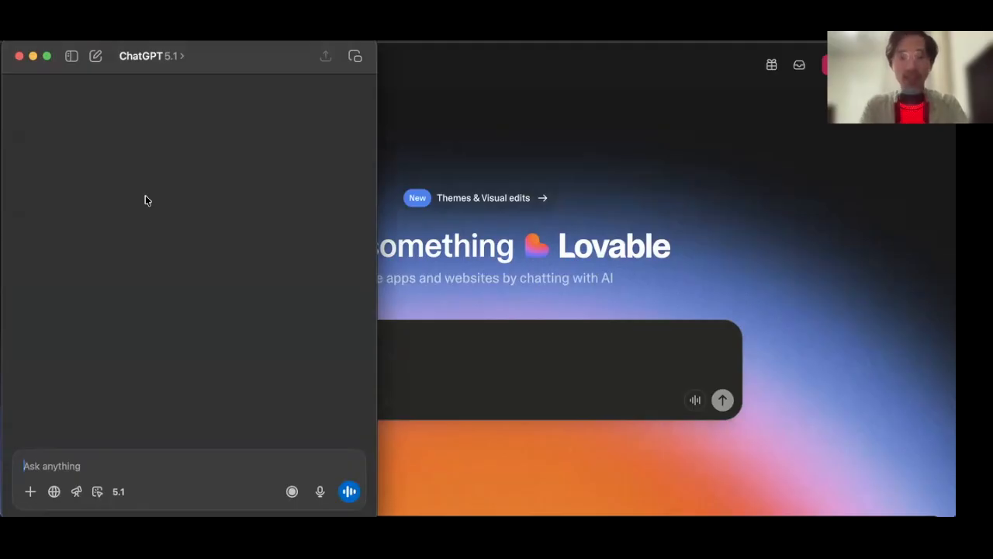
text(Hey c)
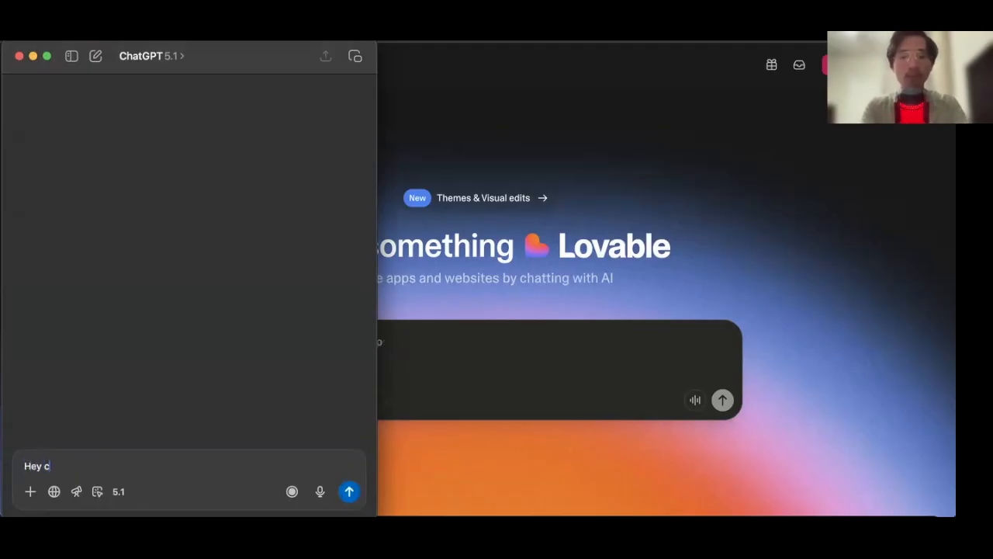
text(an you build me a promp)
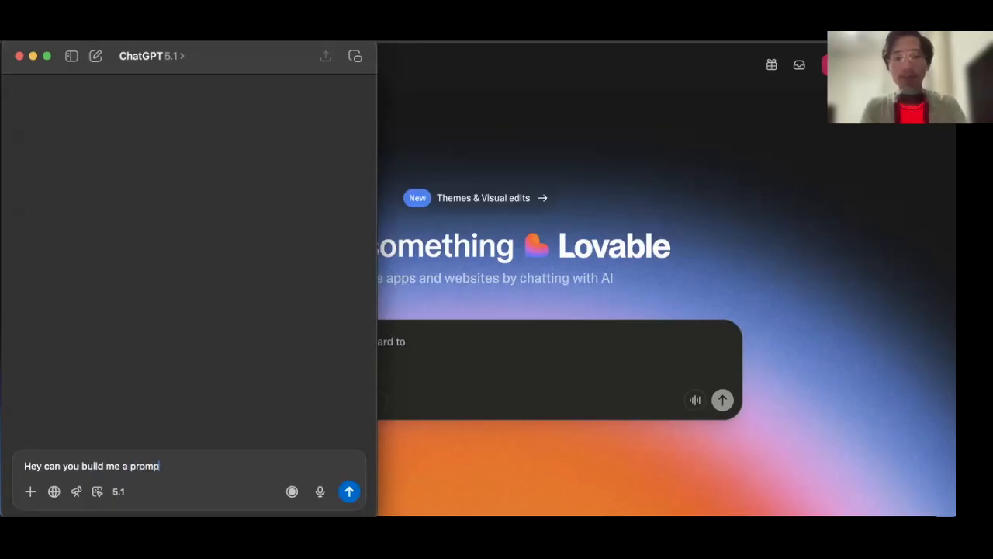
text(t for Lobable)
key(BackSpace)
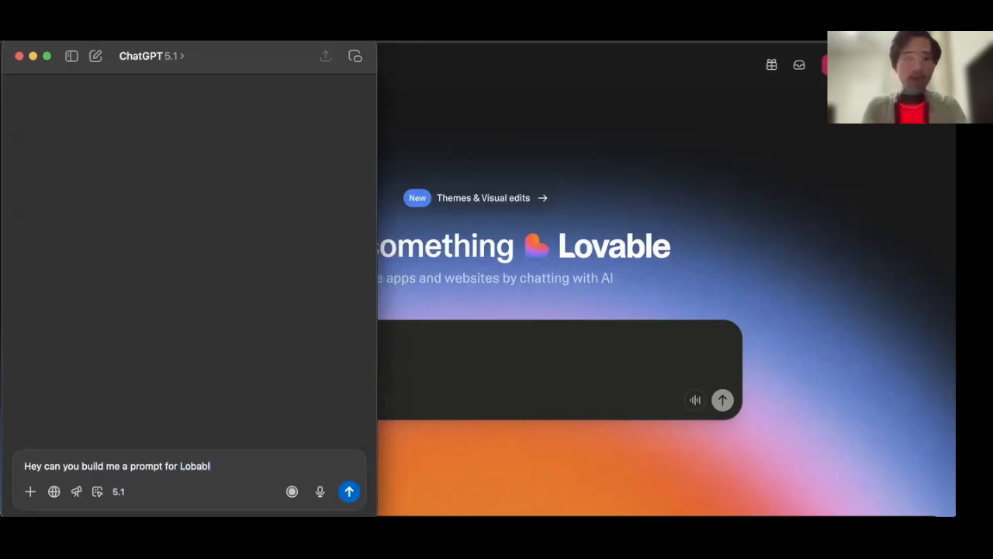
key(BackSpace)
text(vable for a professio)
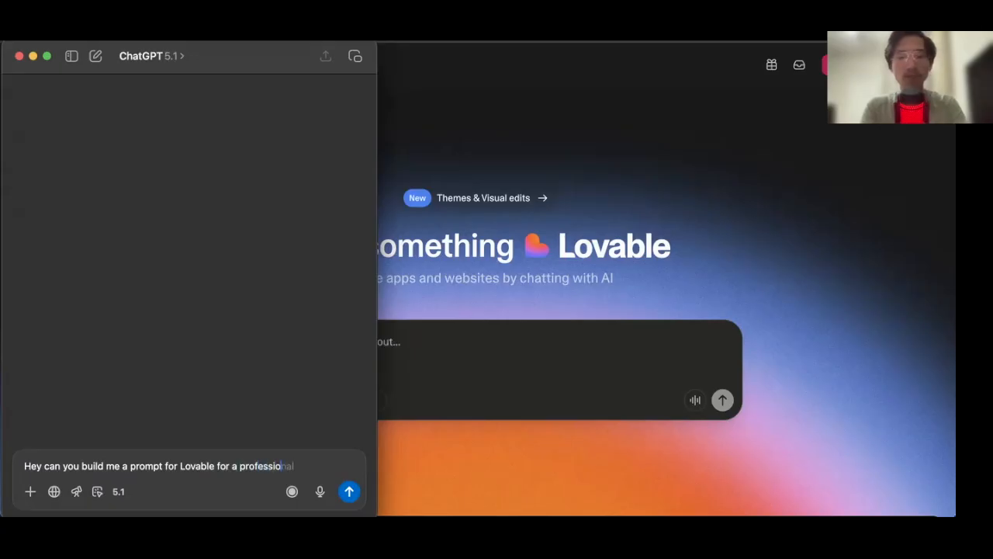
text(nal AI Agency )
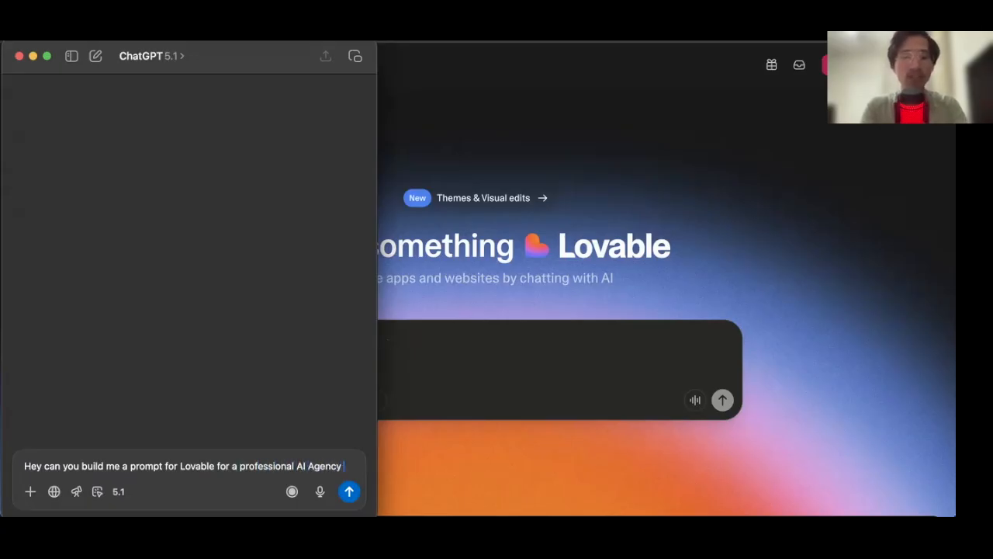
text(website. Make it)
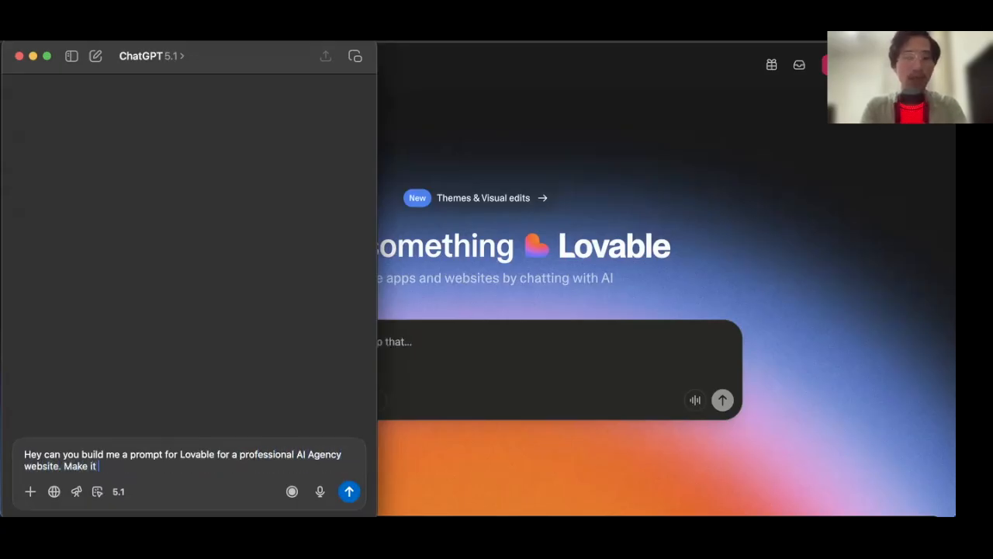
Add the sentence "Make it modern with cool effects and glows." to the message, correcting the misspelled word.
text( morden with cool eff)
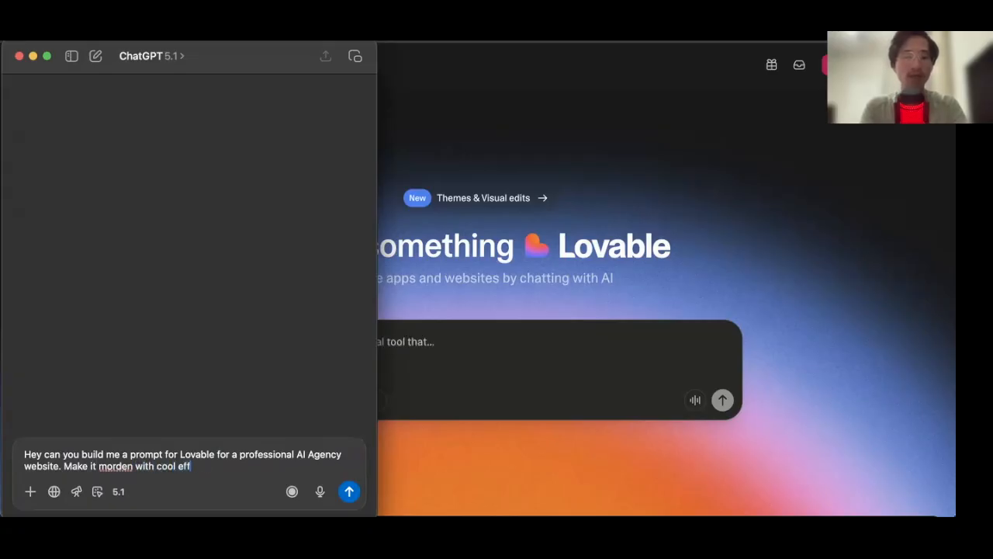
text(ects and d)
key(BackSpace)
text(flows)
key(BackSpace)
key(BackSpace)
key(BackSpace)
text(glows.)
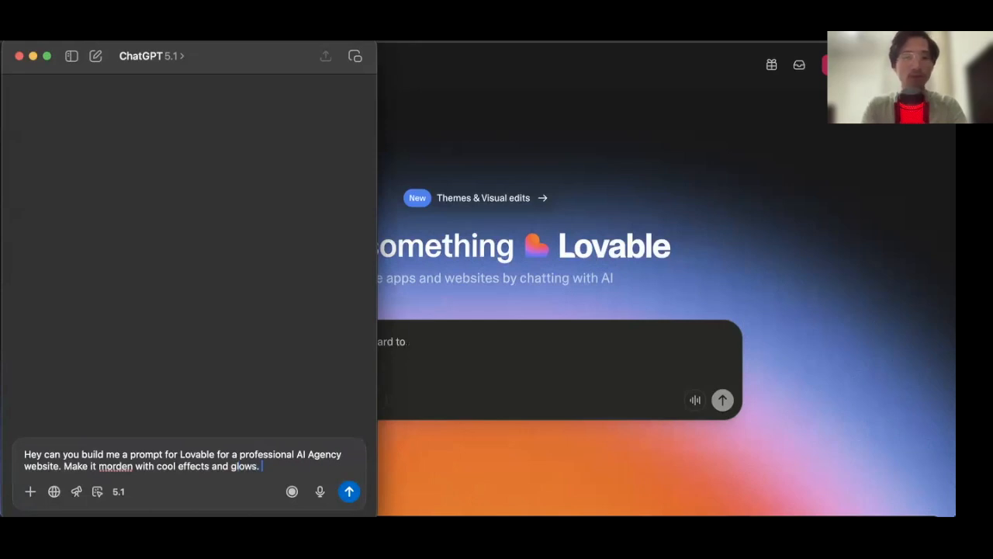
double_click(115, 467)
text(modern)
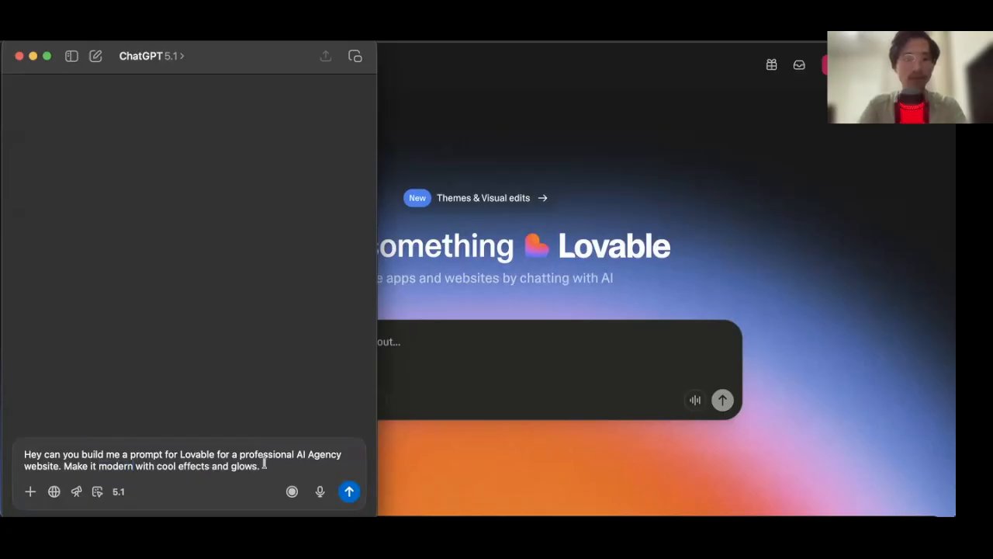
End the message with "Make it production ready." and send it.
text(ake it re)
key(BackSpace)
key(BackSpace)
key(BackSpace)
key(BackSpace)
key(BackSpace)
key(BackSpace)
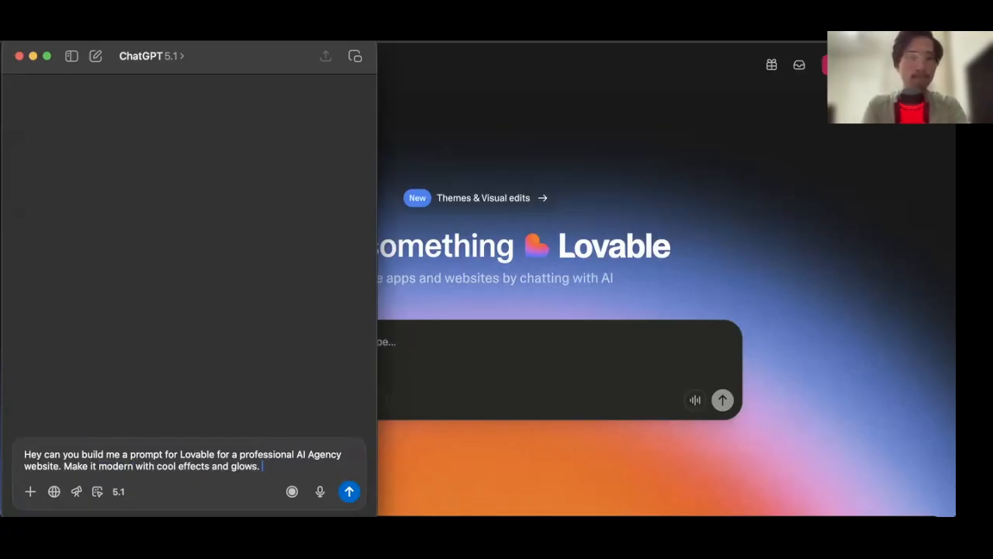
text(Make it production ready.)
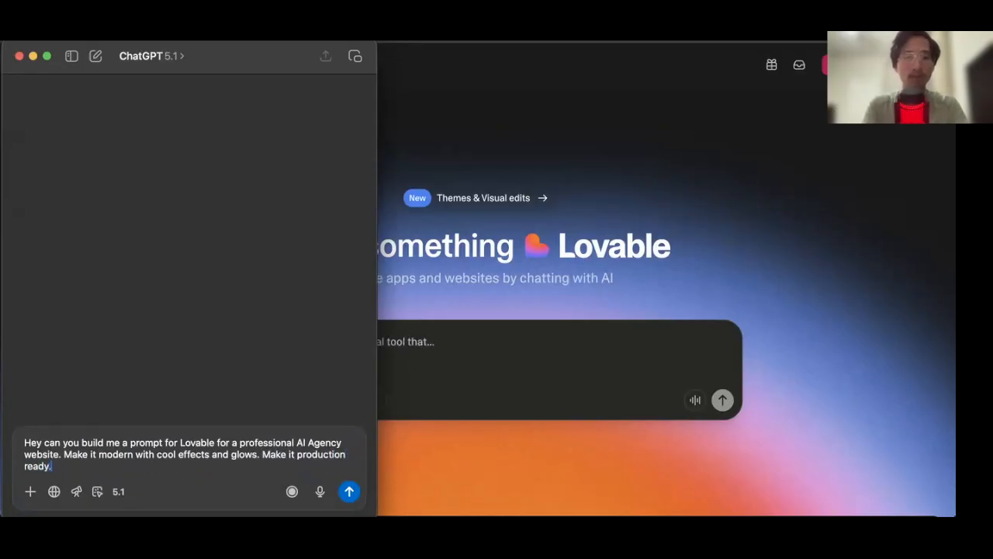
key(Return)
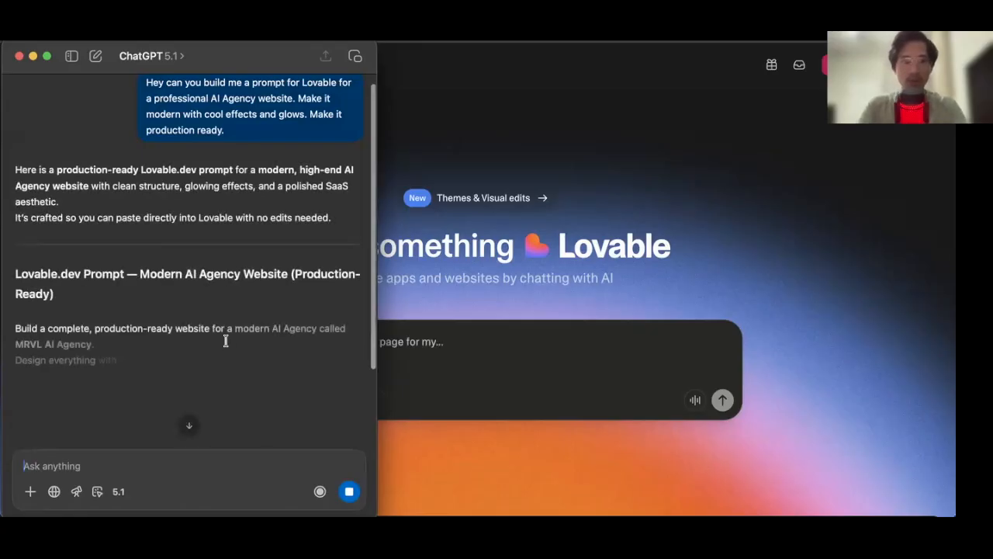
Read through the generated website prompt, from the visual style section to the Tone & Brand section.
scroll(225, 341, down, 3)
scroll(225, 342, down, 2)
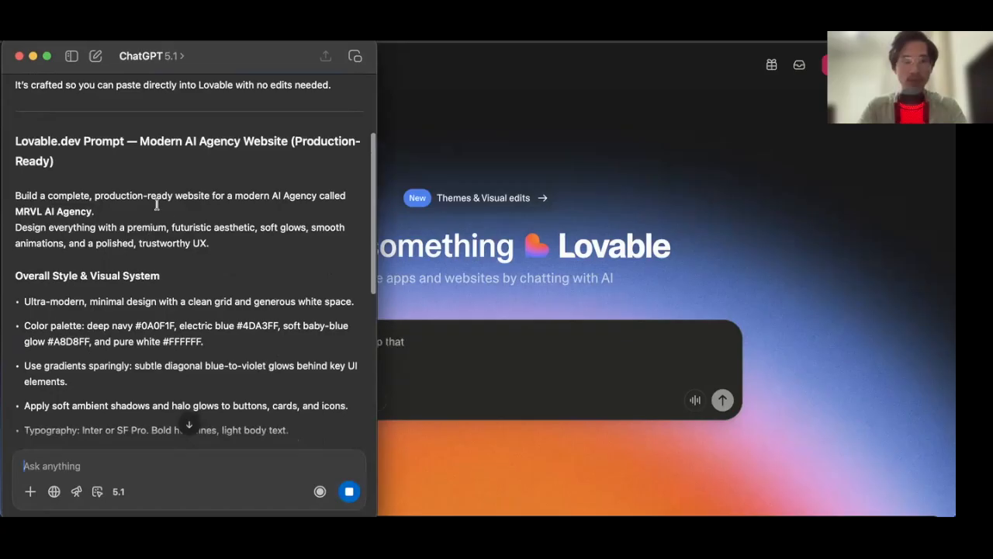
scroll(164, 228, down, 1)
scroll(164, 228, down, 1)
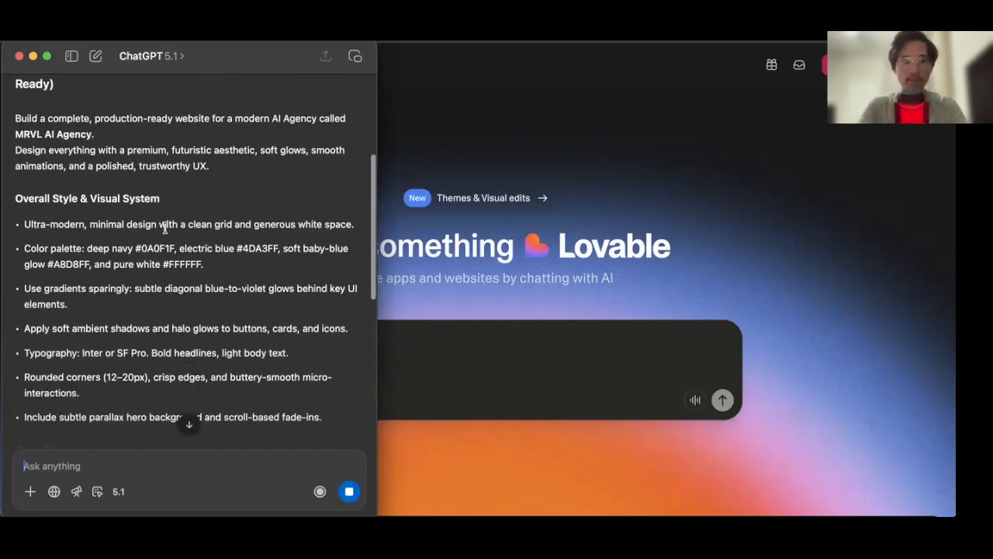
scroll(164, 229, down, 2)
scroll(165, 228, down, 8)
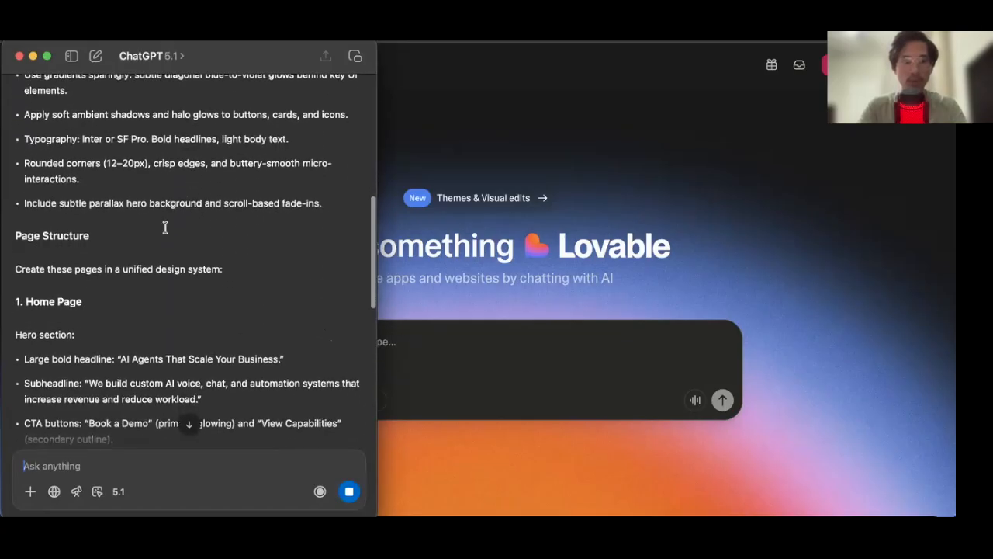
scroll(165, 227, down, 20)
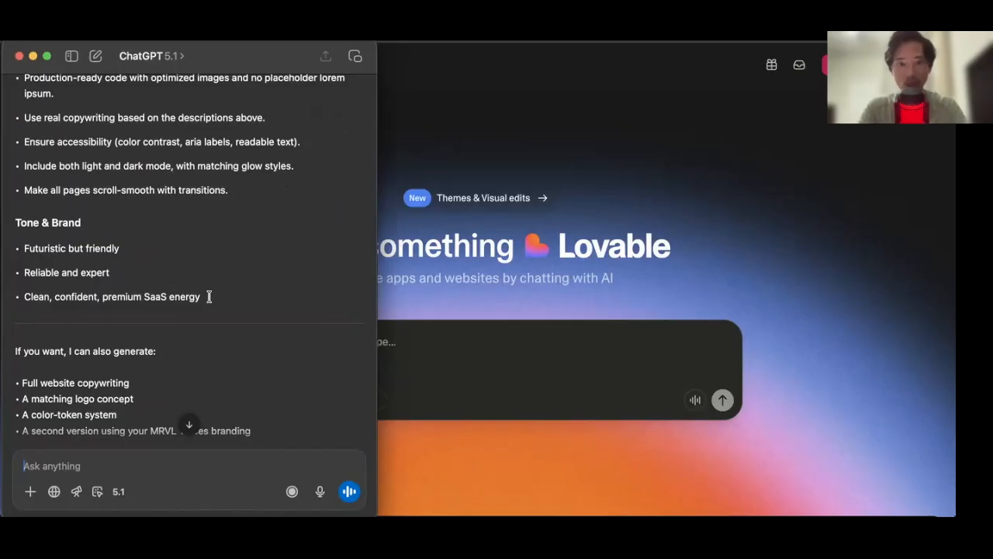
Copy the generated prompt from "Build a complete" through "premium SaaS energy" and paste it into Lovable's prompt box.
scroll(209, 297, up, 15)
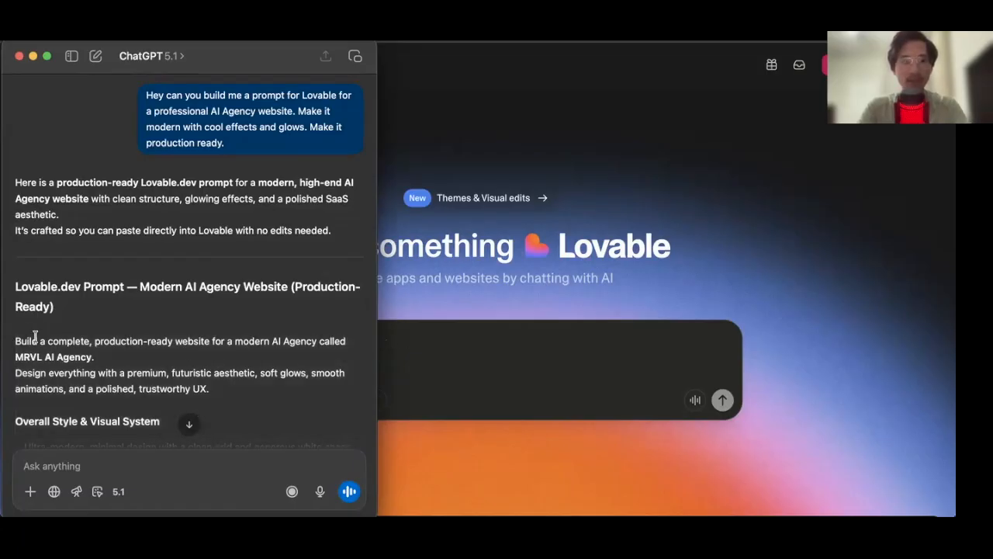
drag(16, 340, 206, 230)
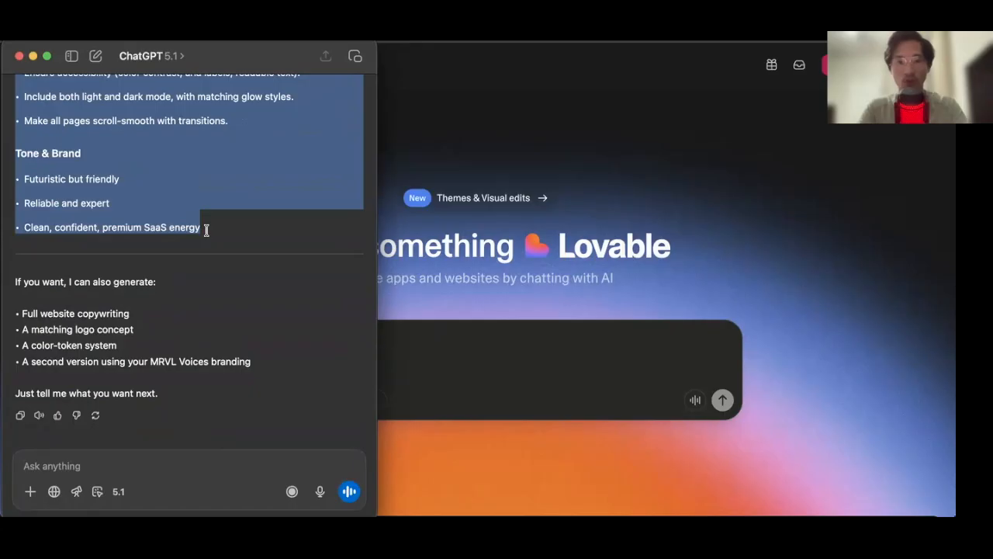
click(441, 348)
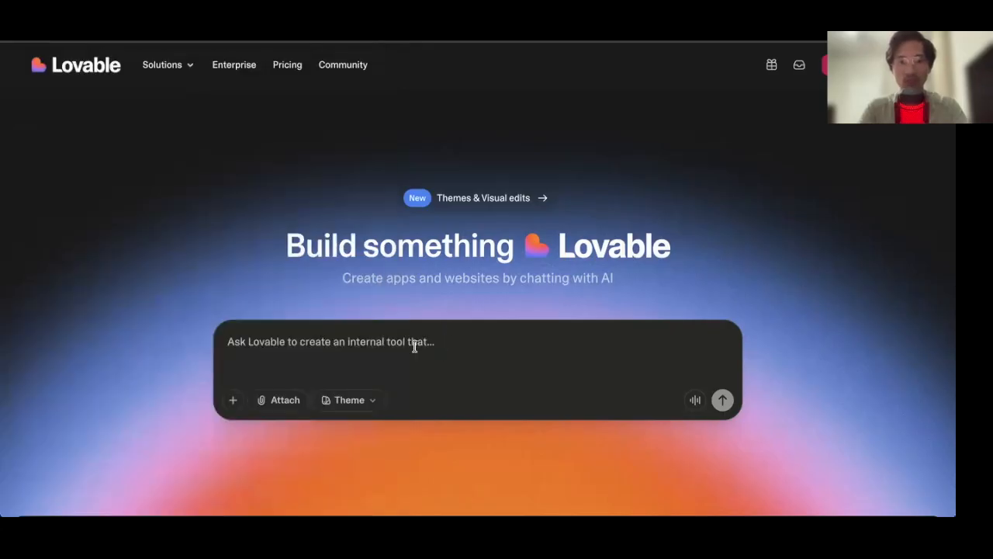
key(ctrl+v)
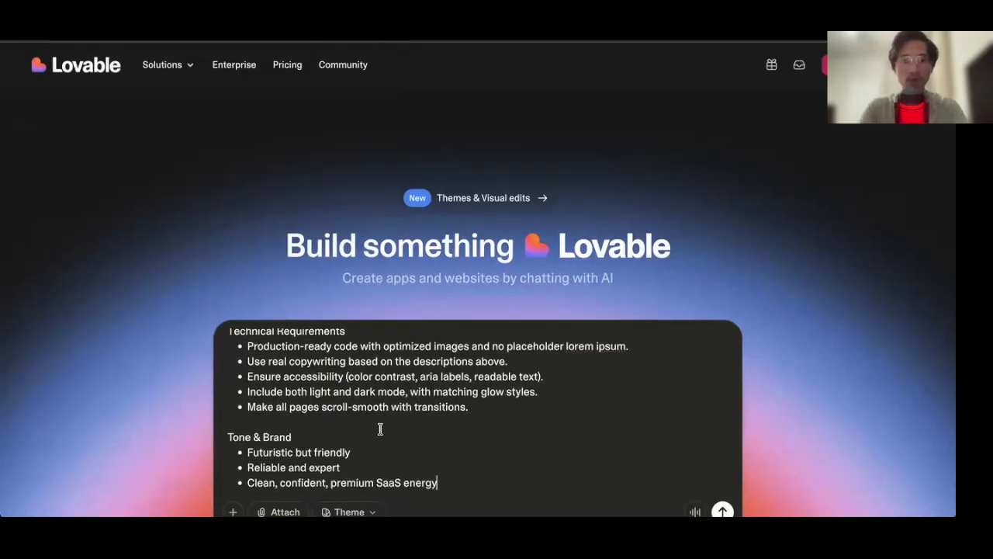
Review the pasted prompt, checking its style, page structure, technical requirements and tone sections.
scroll(380, 429, down, 2)
scroll(399, 333, up, 6)
scroll(398, 332, up, 5)
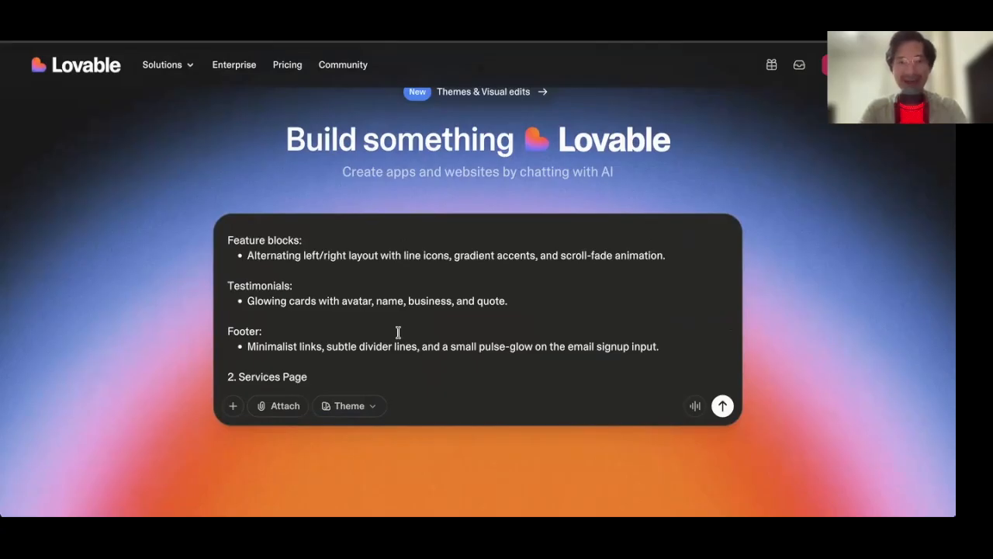
scroll(398, 332, up, 2)
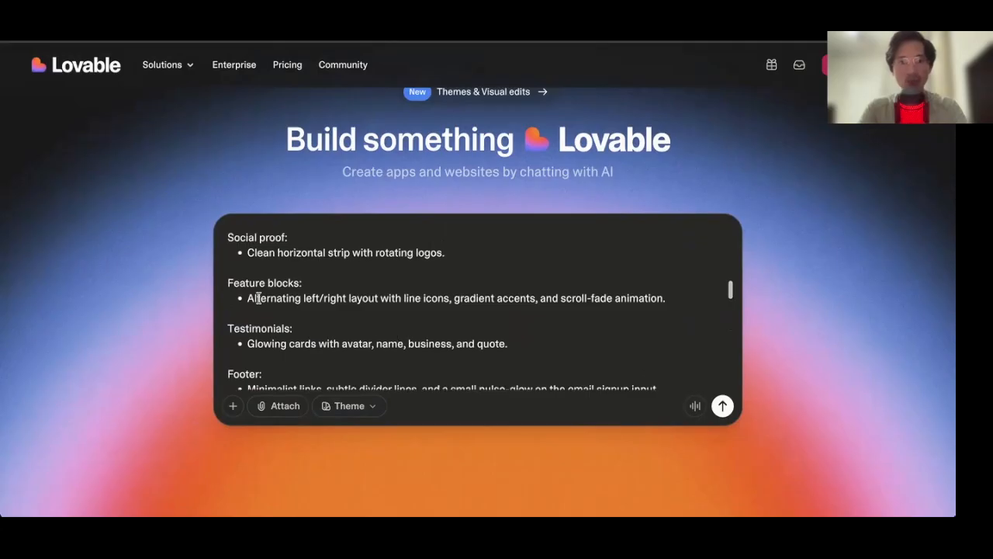
scroll(268, 279, up, 4)
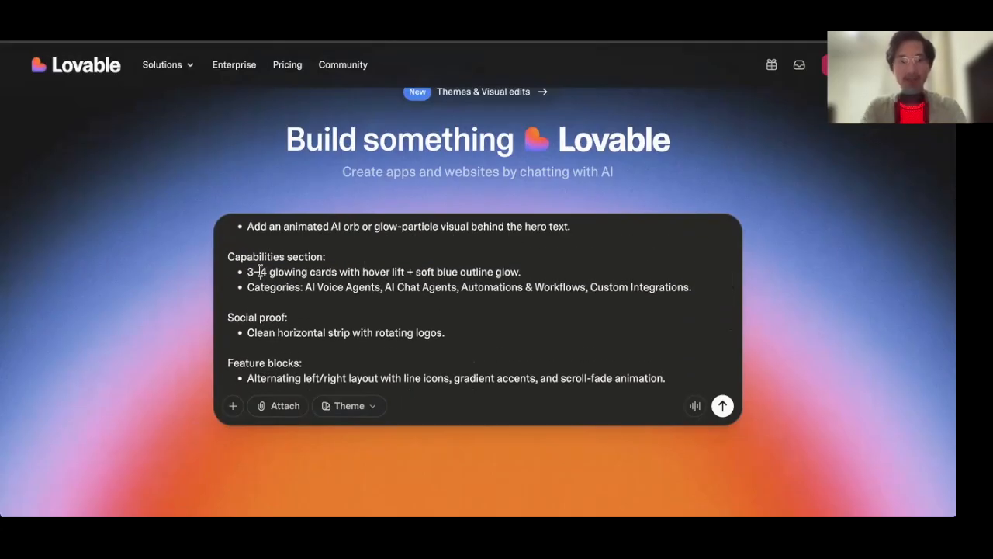
scroll(260, 270, up, 7)
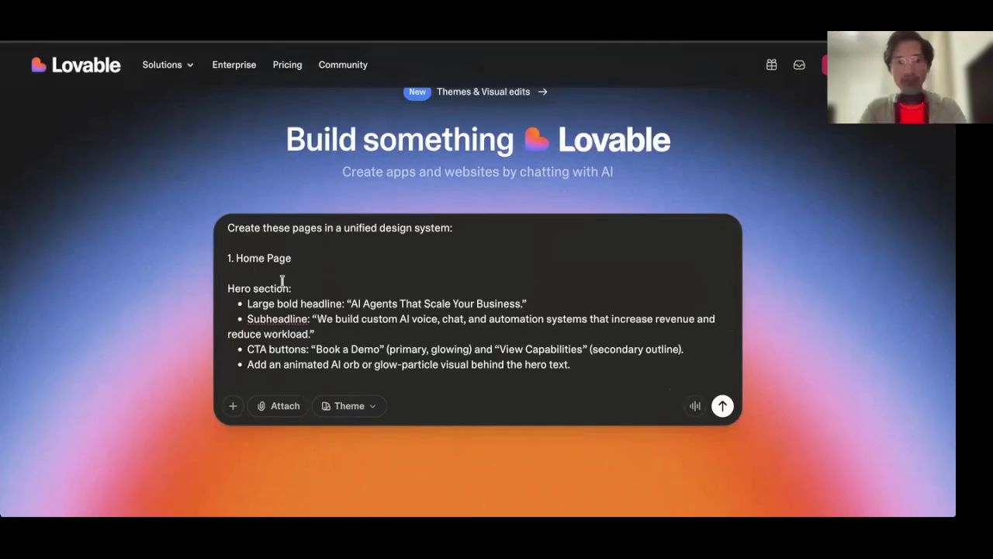
scroll(282, 281, up, 4)
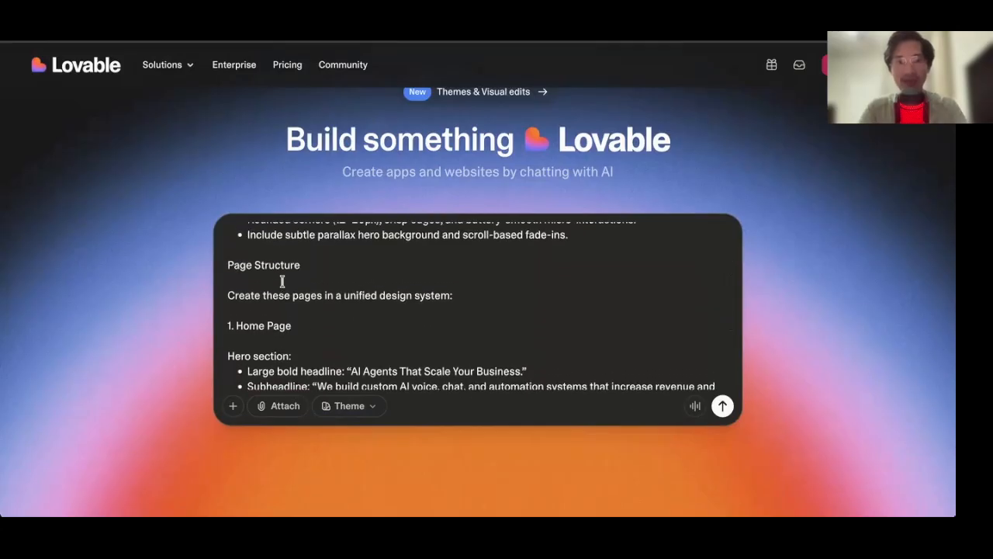
scroll(282, 280, up, 3)
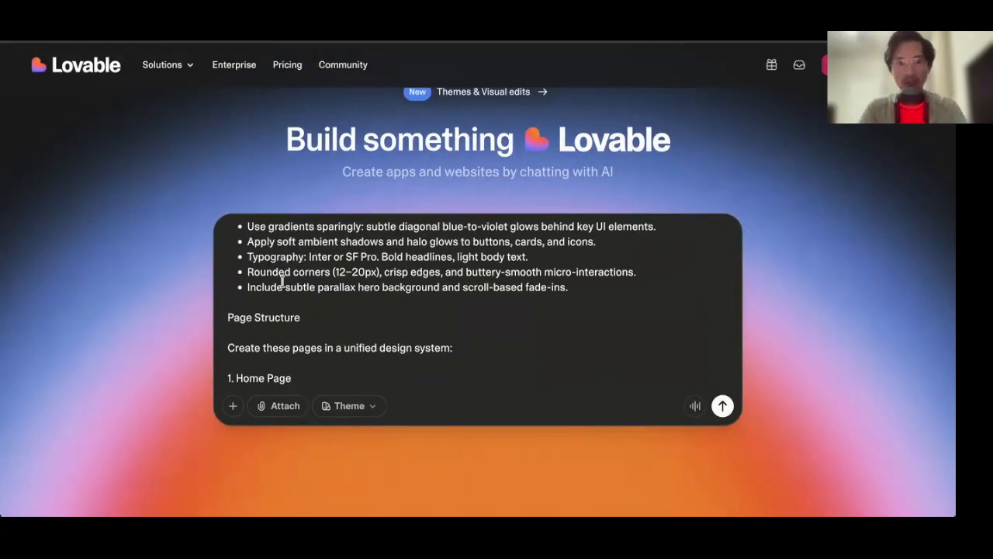
scroll(282, 281, up, 5)
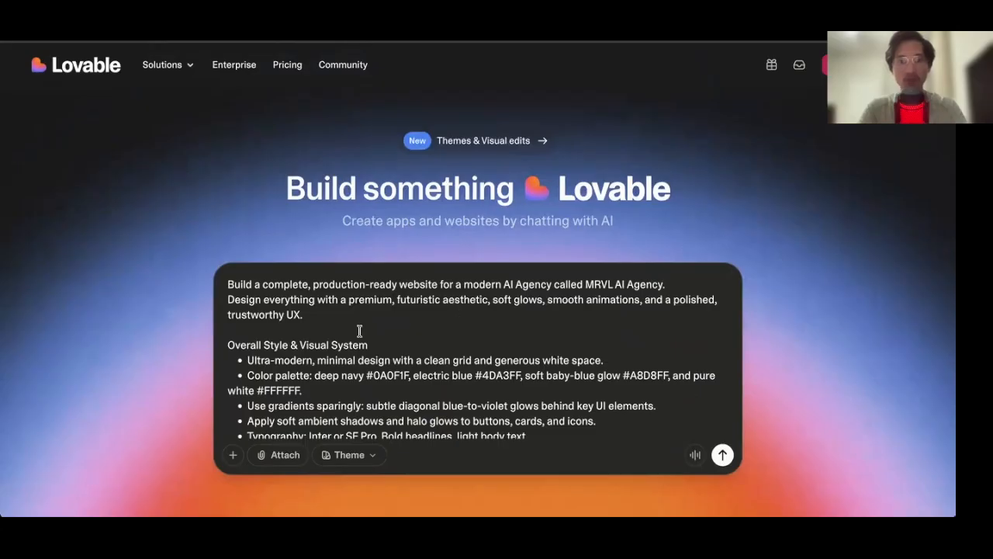
scroll(359, 331, down, 15)
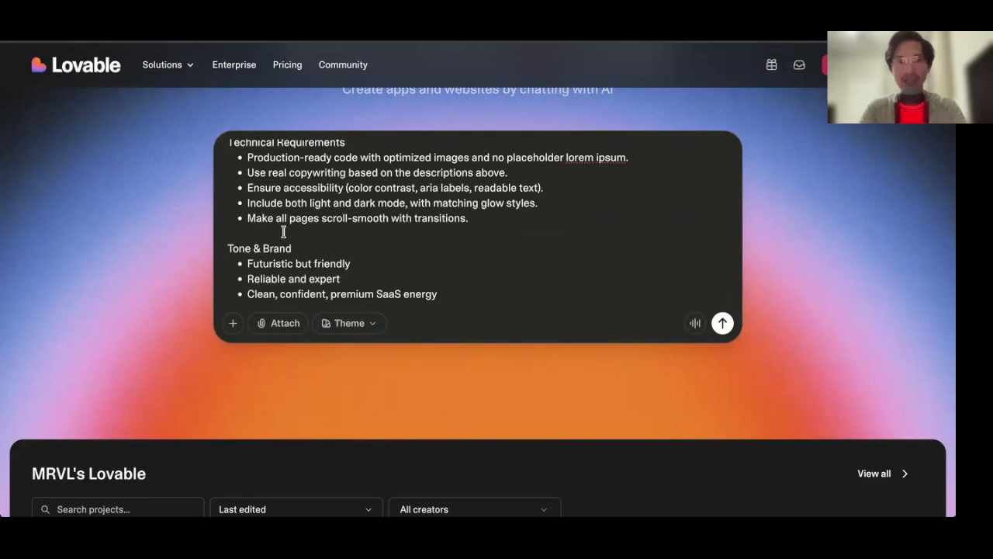
scroll(582, 255, up, 5)
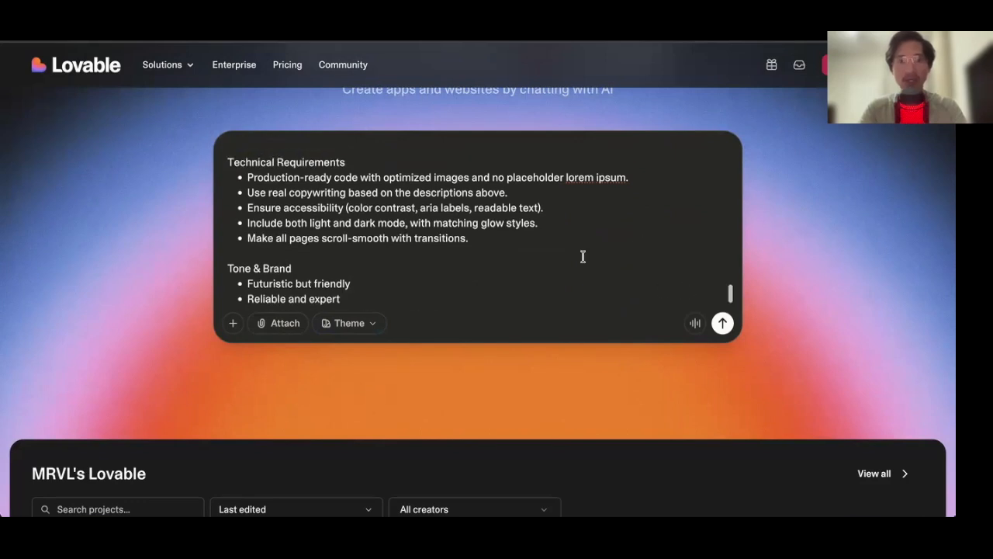
scroll(769, 261, up, 2)
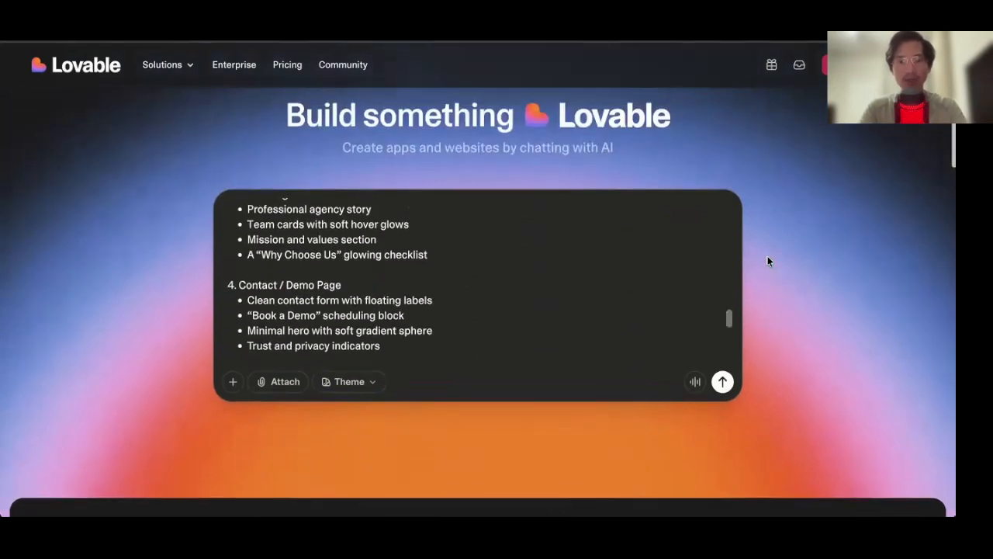
Submit the pasted prompt to have Lovable build the AI agency website and follow the build chat.
click(723, 383)
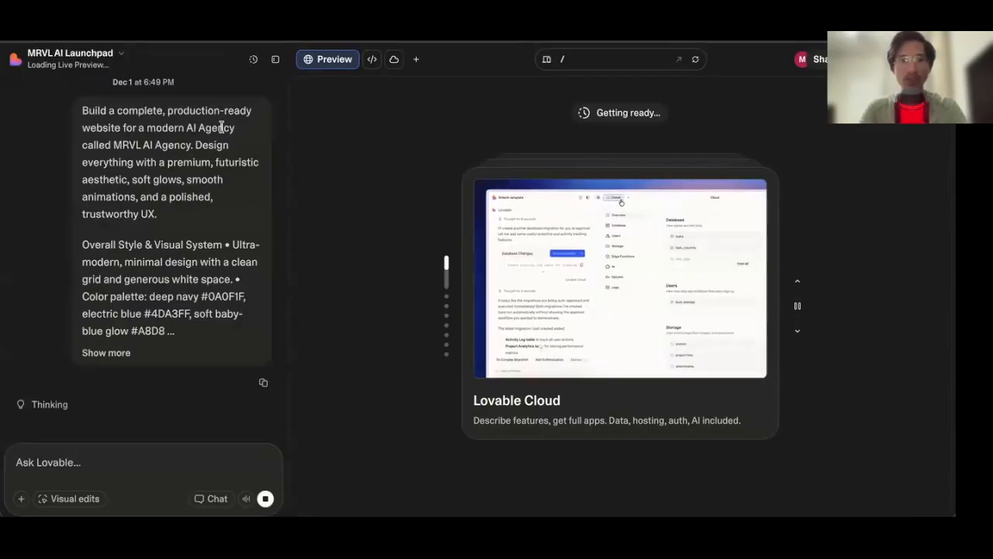
scroll(189, 240, down, 1)
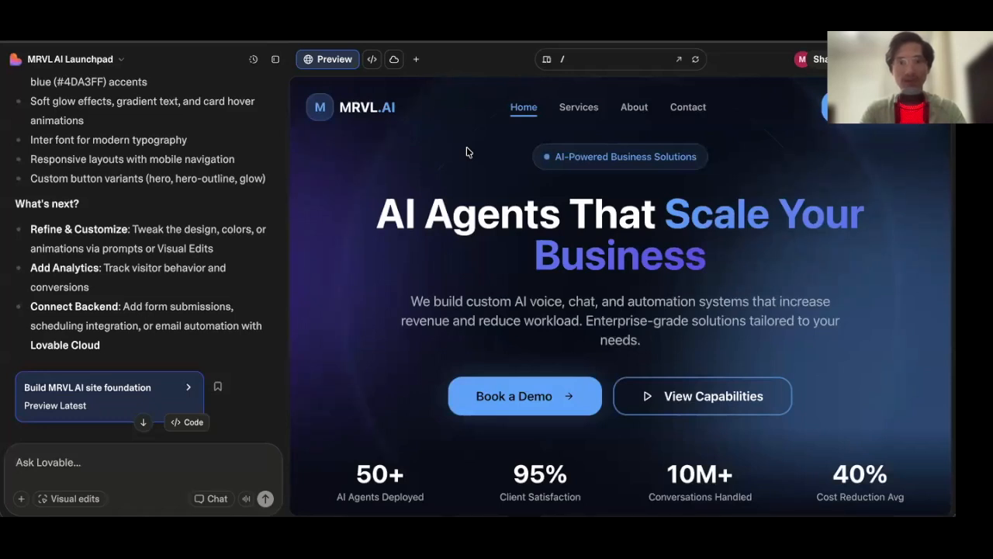
Examine the generated home page in the preview, from the hero statistics to the What We Build section.
scroll(500, 232, down, 1)
scroll(500, 233, down, 5)
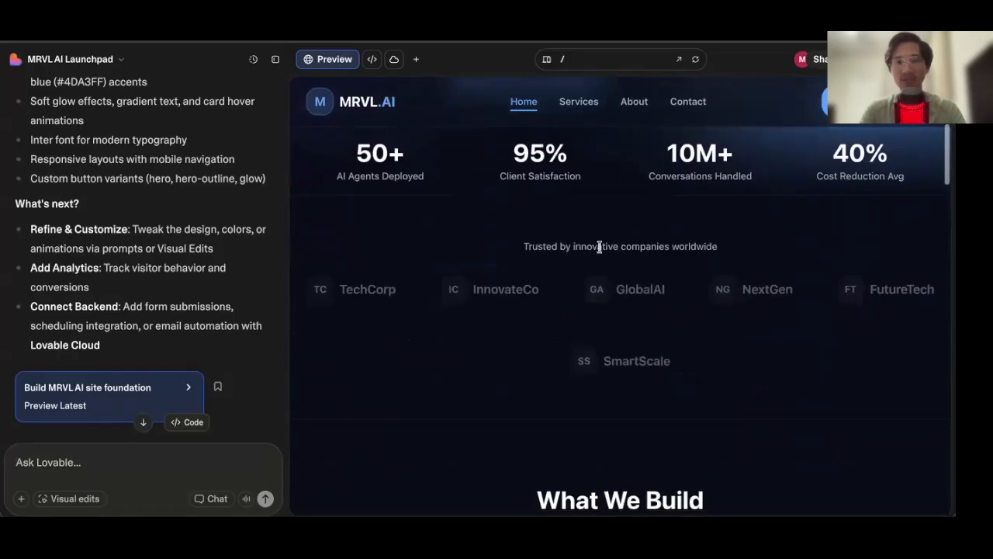
scroll(603, 264, down, 1)
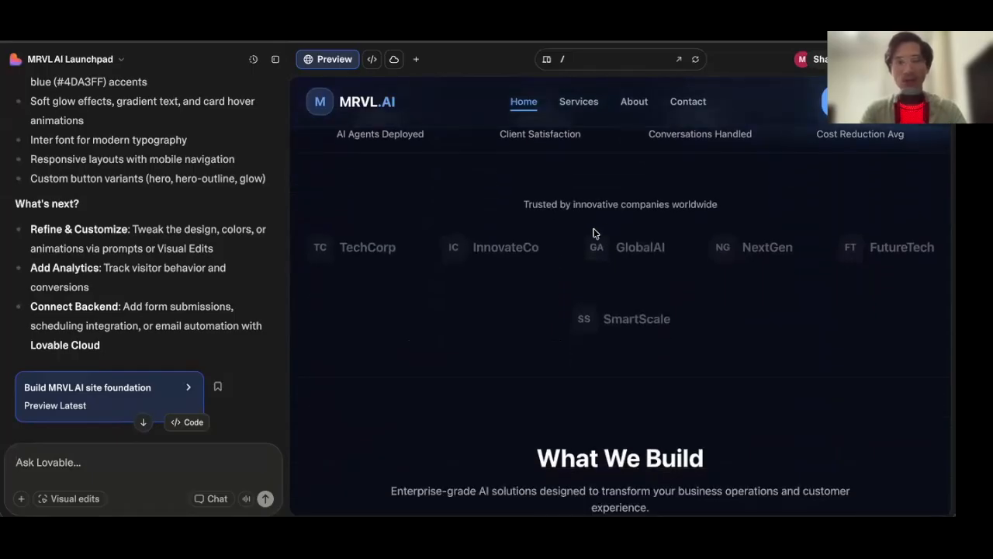
Examine the rest of the home page, from the service cards, Why Choose MRVL and testimonials to the footer, and return to the hero.
scroll(592, 235, down, 8)
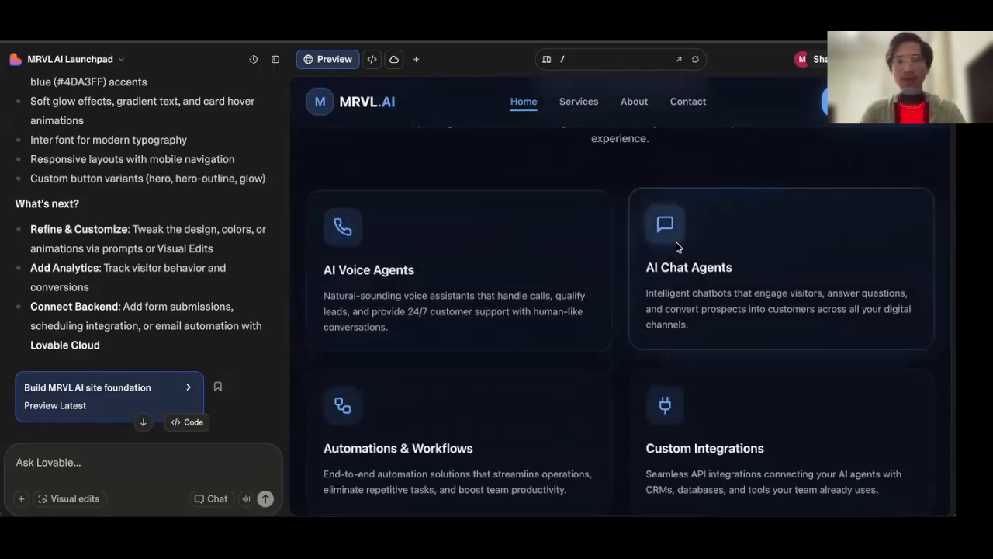
scroll(621, 268, down, 4)
scroll(601, 332, down, 13)
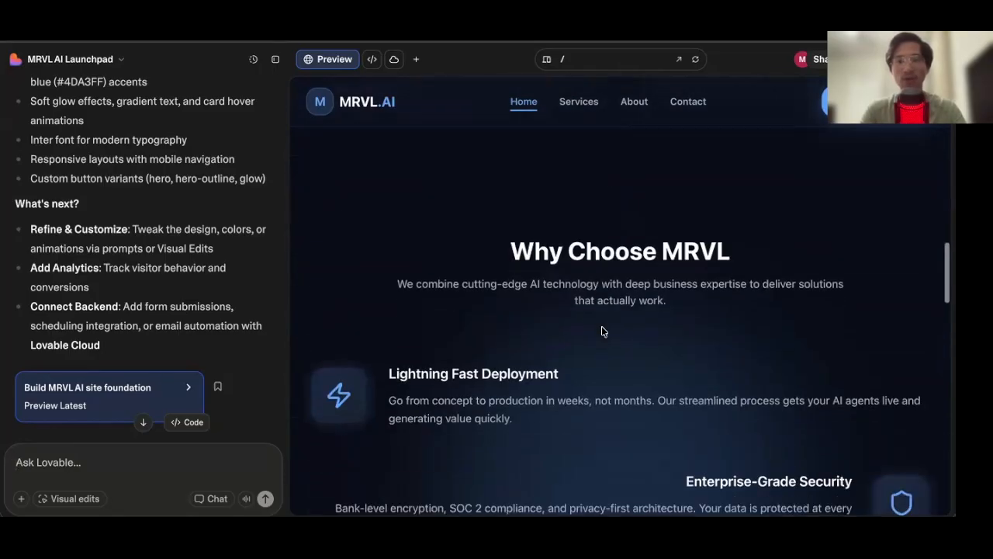
scroll(625, 328, down, 2)
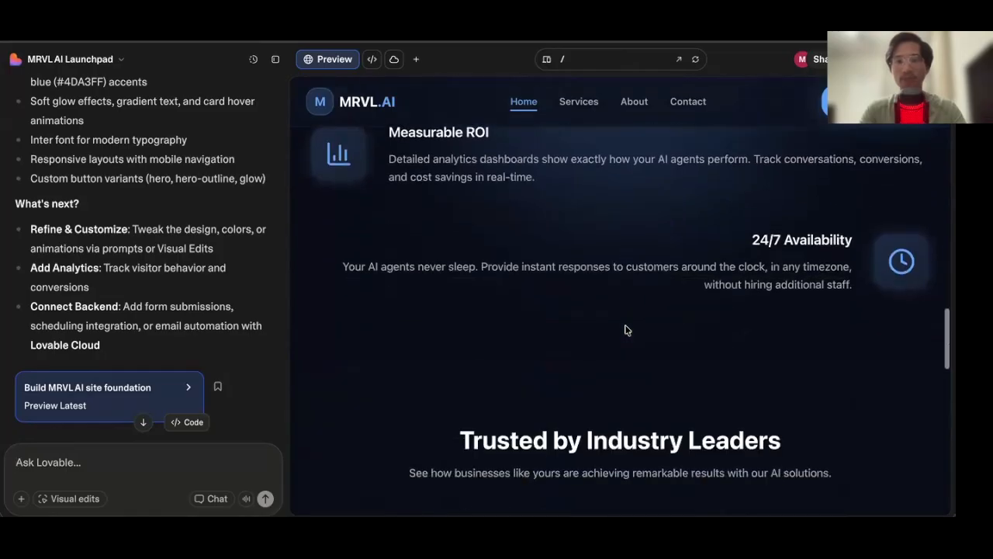
scroll(625, 328, up, 5)
scroll(625, 318, down, 3)
scroll(625, 314, down, 10)
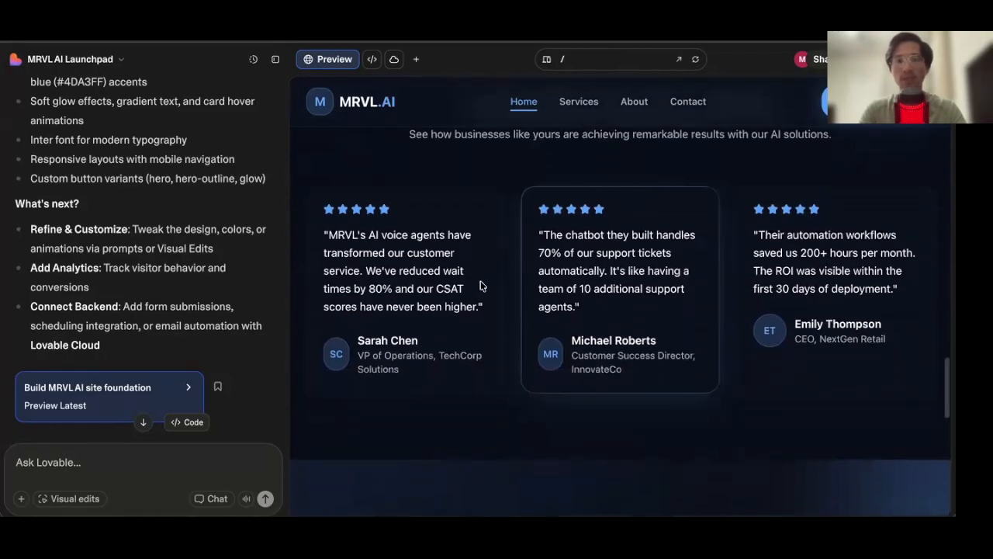
scroll(729, 279, down, 9)
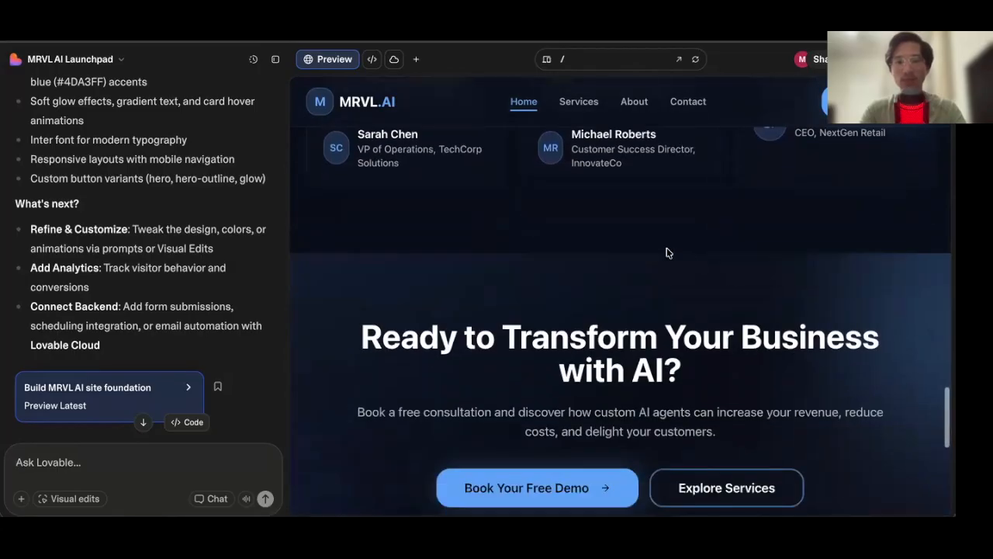
scroll(630, 198, down, 4)
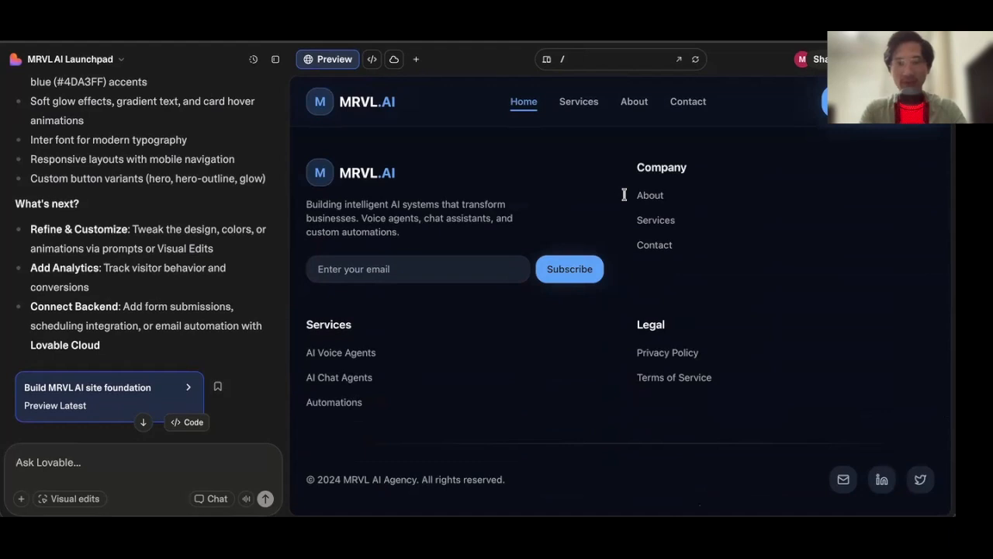
scroll(624, 194, up, 5)
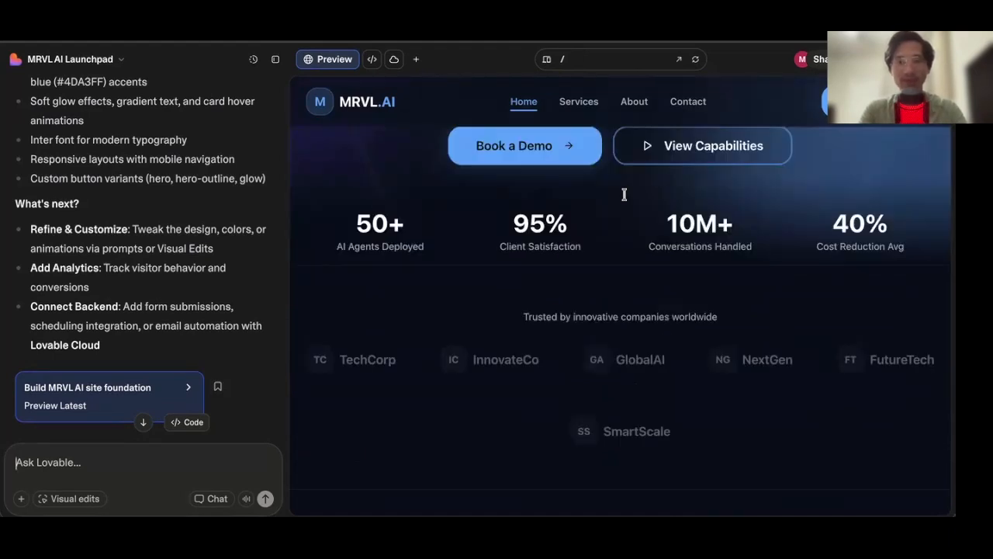
scroll(624, 195, up, 3)
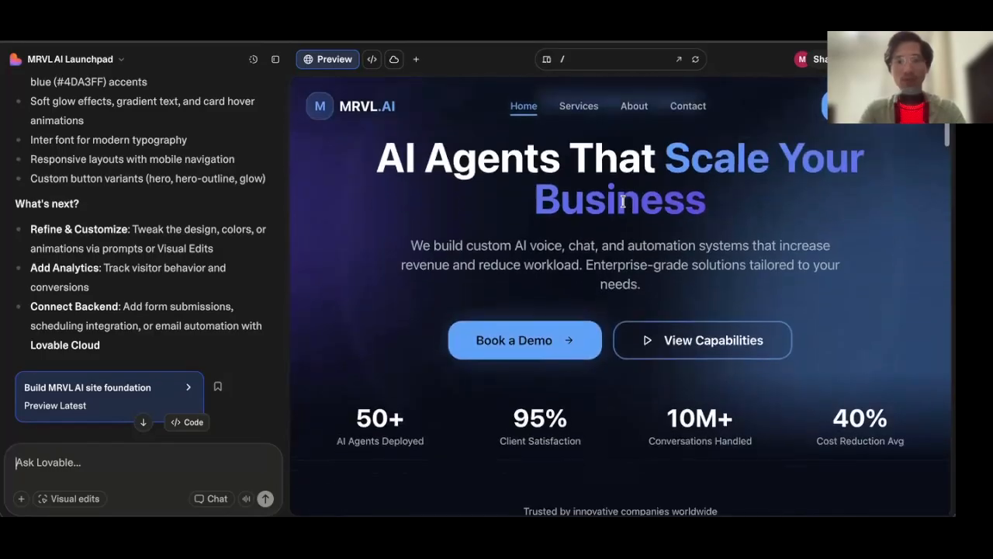
Follow the hero's Book a Demo link and examine the contact page's form, Get in Touch details and footer.
click(540, 335)
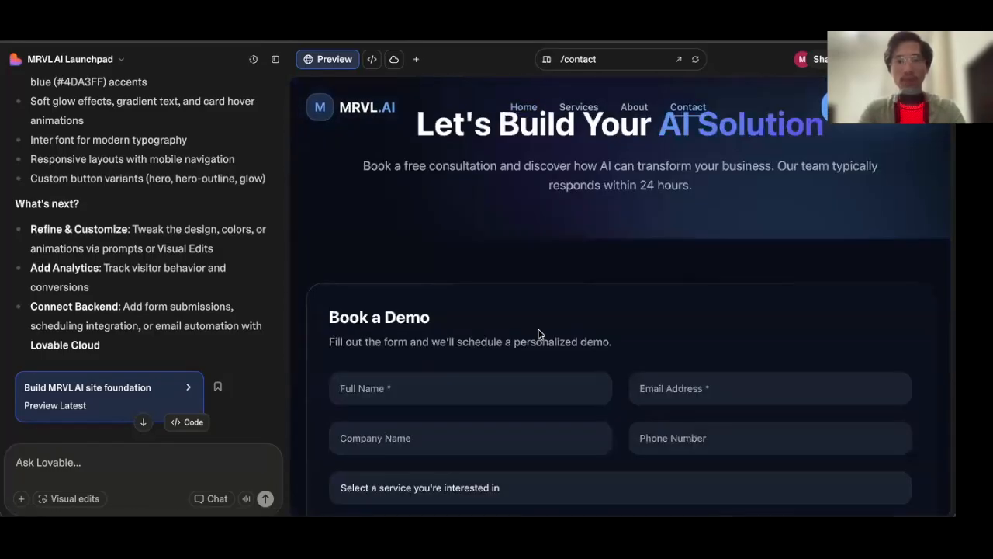
scroll(585, 301, down, 4)
scroll(584, 299, down, 6)
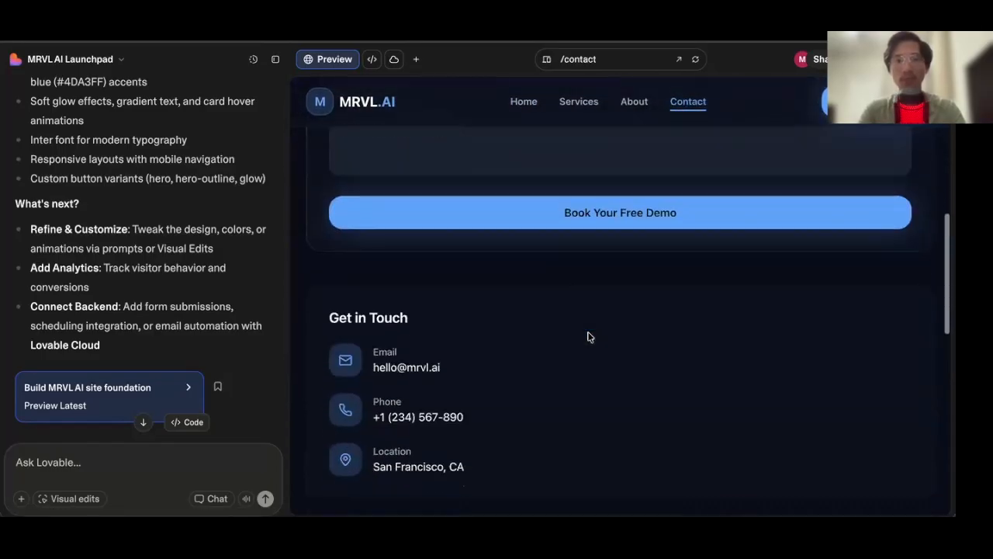
scroll(557, 306, down, 3)
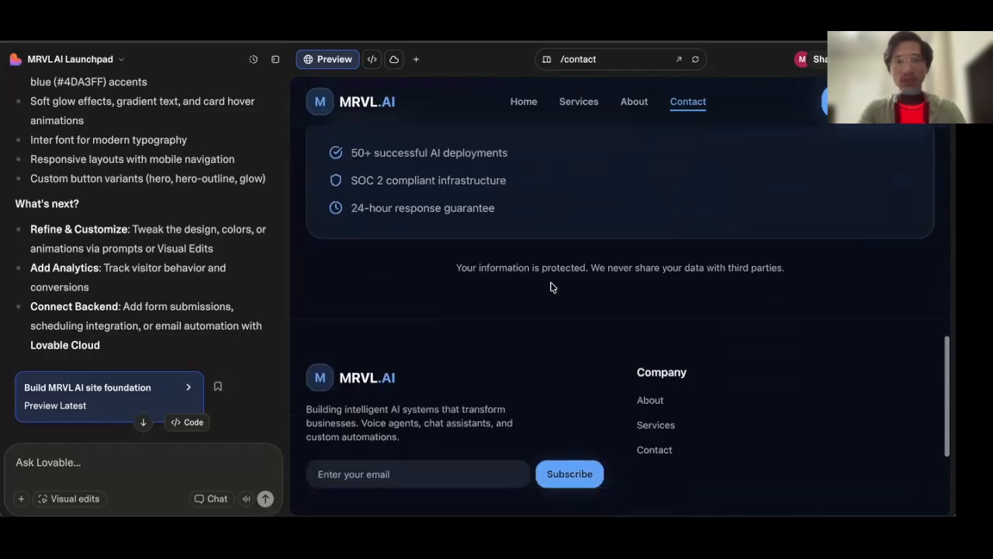
scroll(520, 355, down, 2)
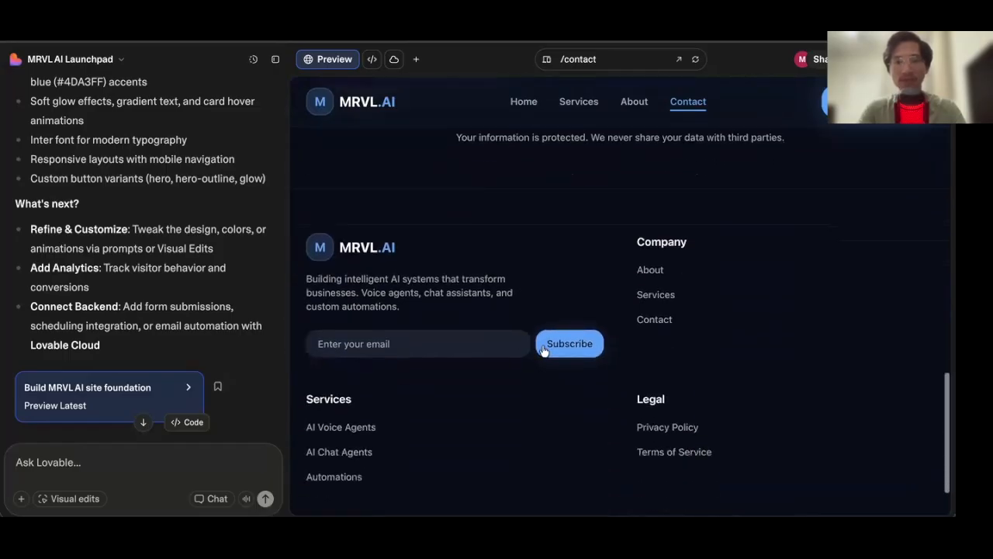
scroll(632, 337, down, 2)
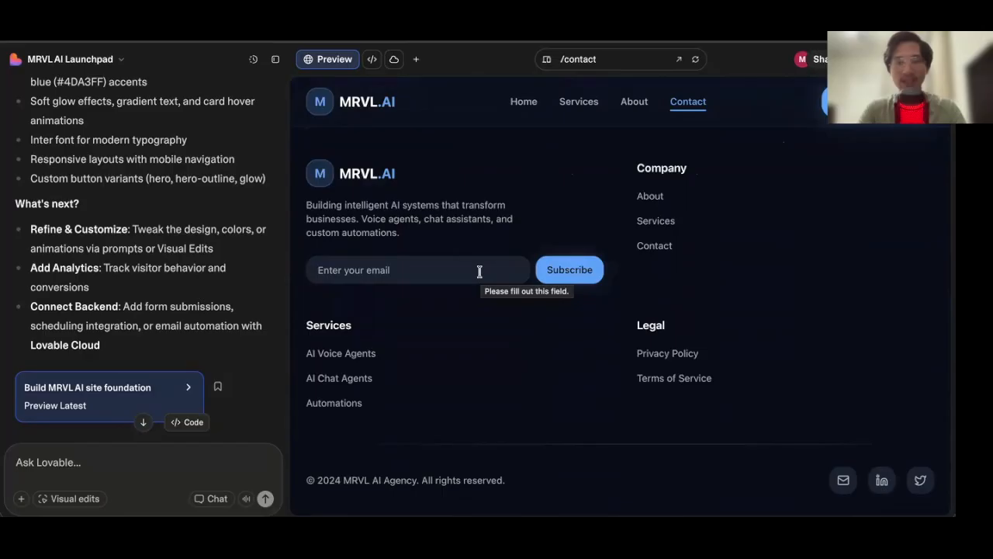
scroll(440, 341, down, 1)
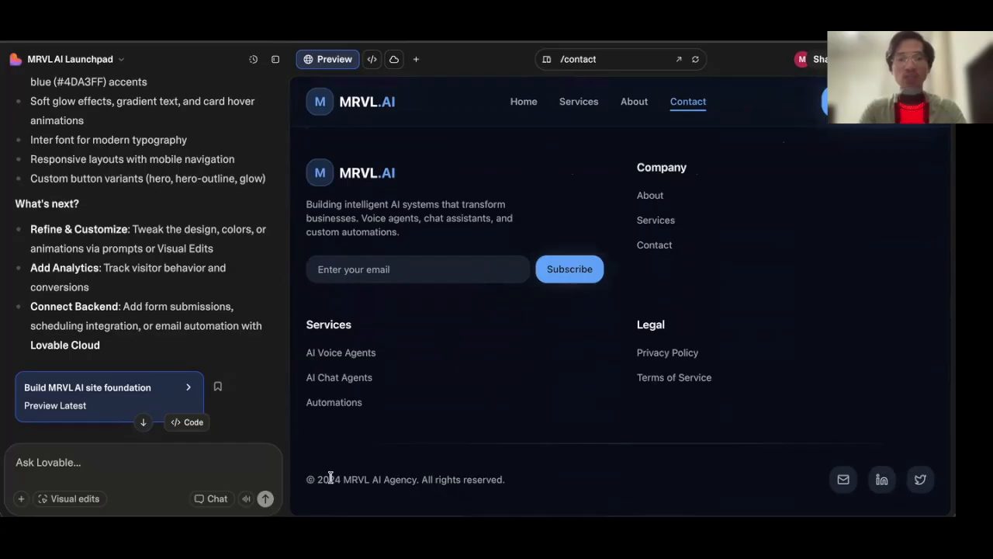
Ask Lovable to change the footer line "© 2024 MRVL AI Agency. All rights reserved." to 2025, quoting the copied text in the request.
triple_click(388, 475)
key(ctrl+c)
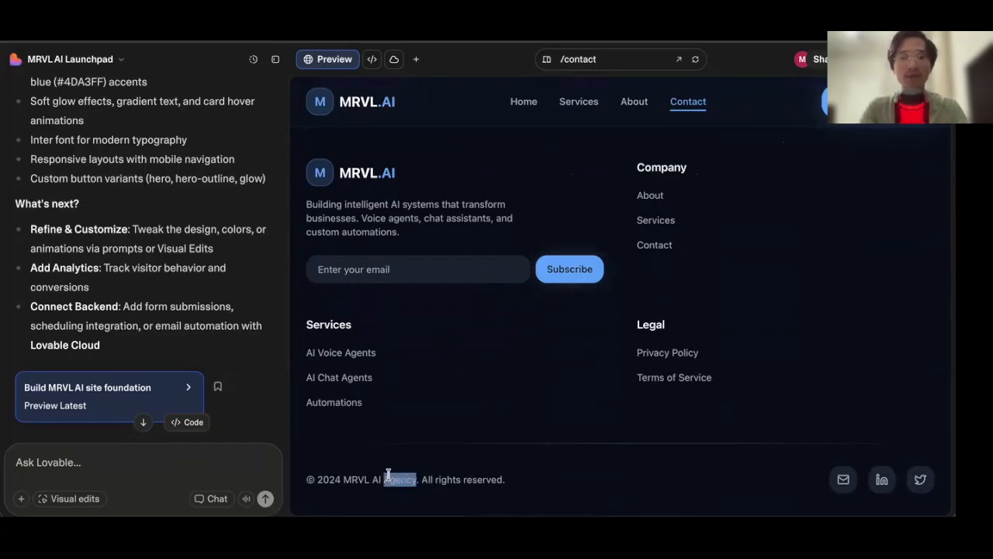
text(C)
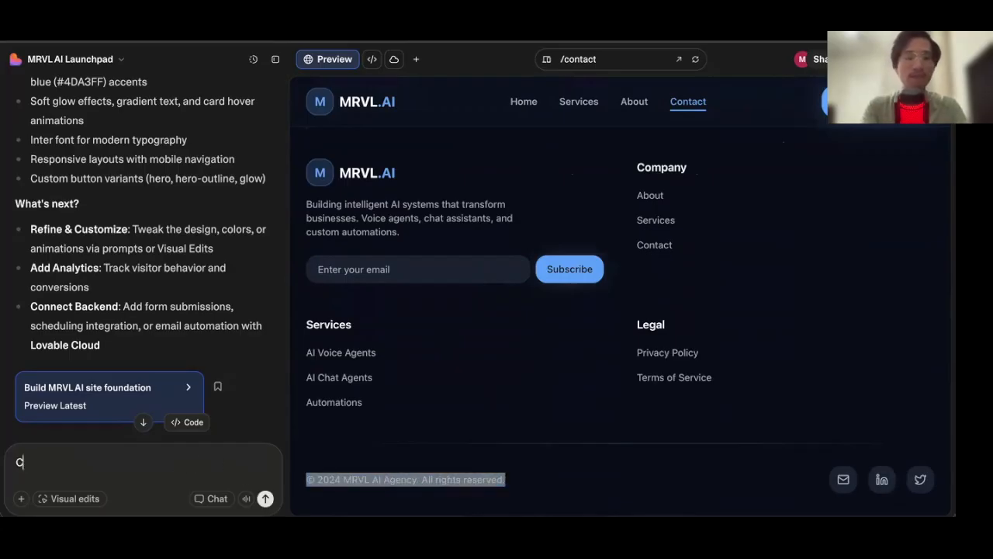
text(An ou change this part)
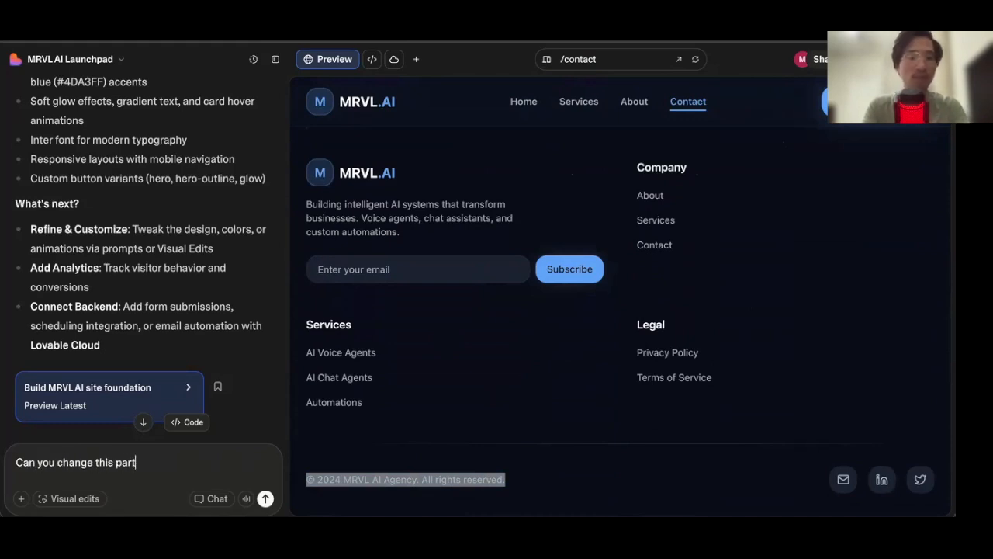
text(: ")
key(ctrl+v)
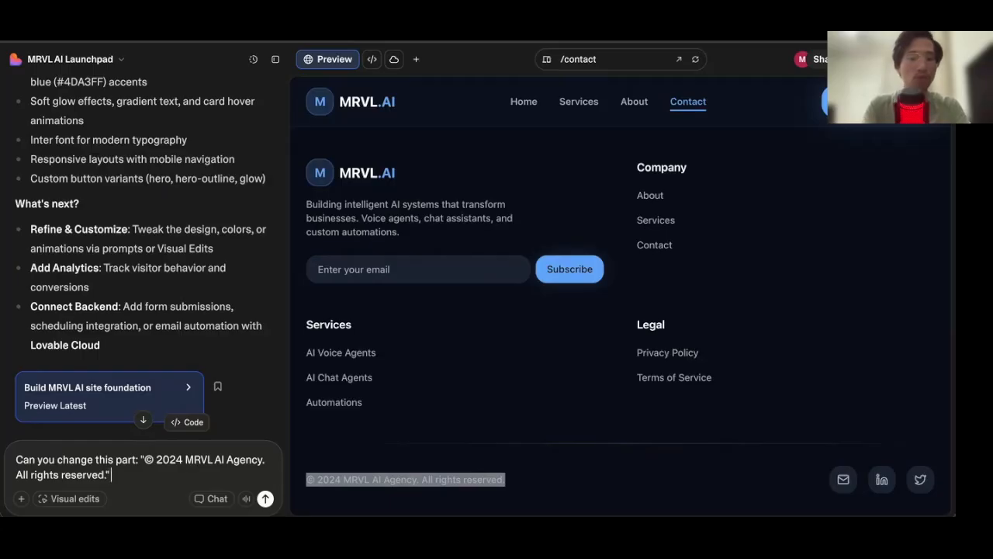
text(" To 2025?)
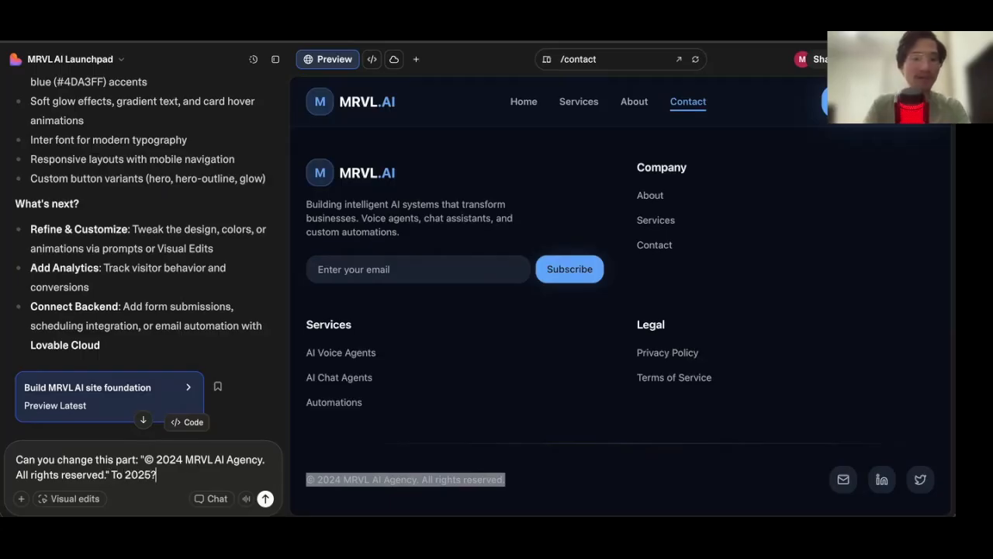
key(Return)
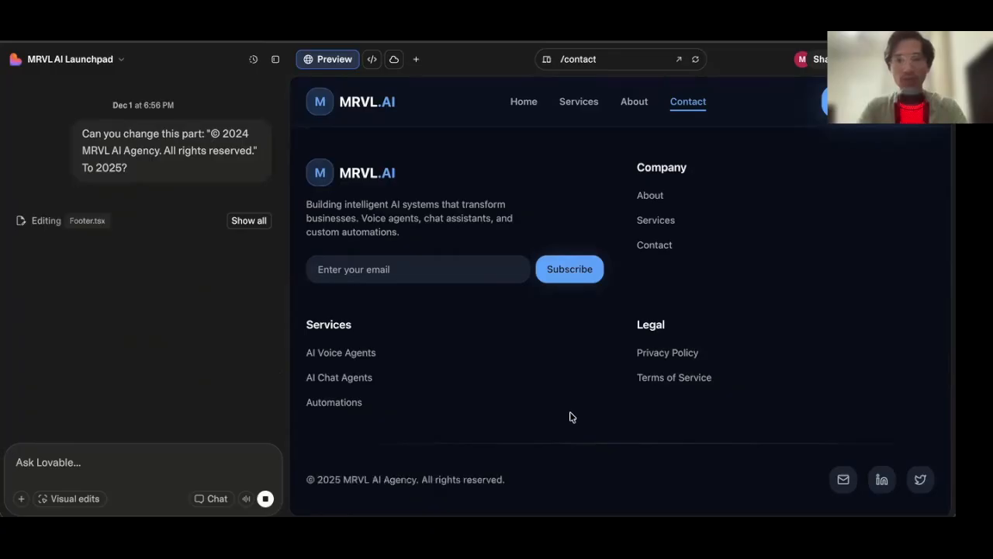
Test the site's About, Services and Home navigation links, and look through the home page down to its closing call to action.
scroll(573, 392, up, 15)
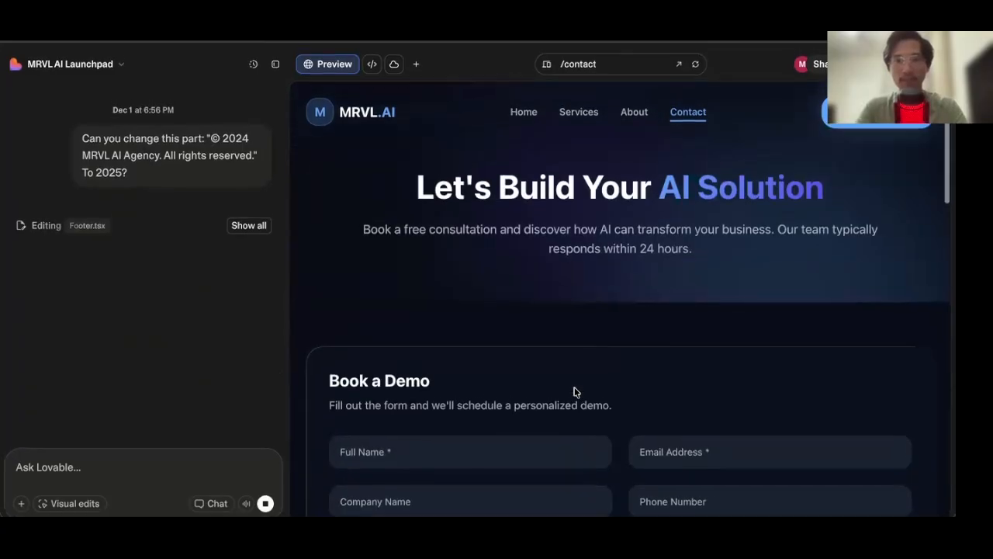
click(626, 107)
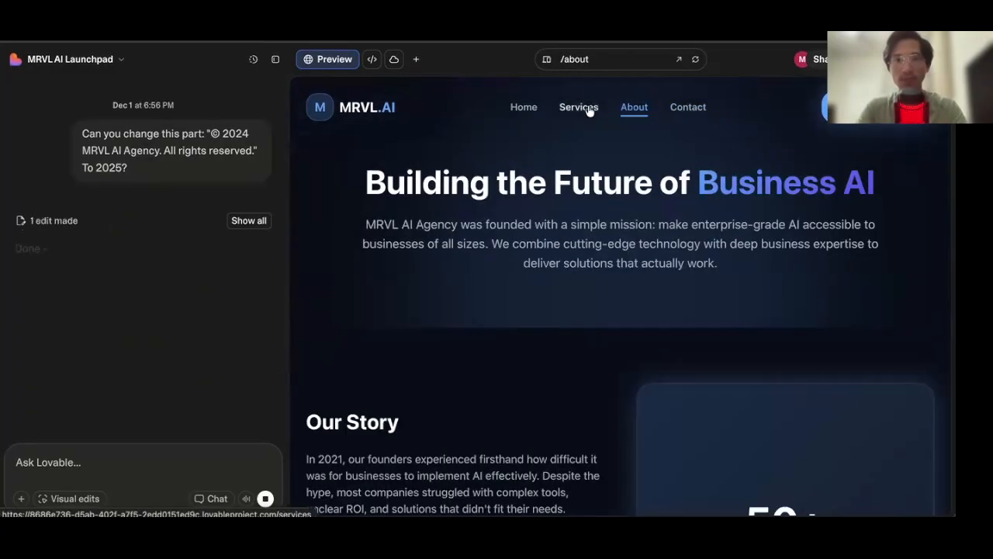
click(578, 108)
click(532, 109)
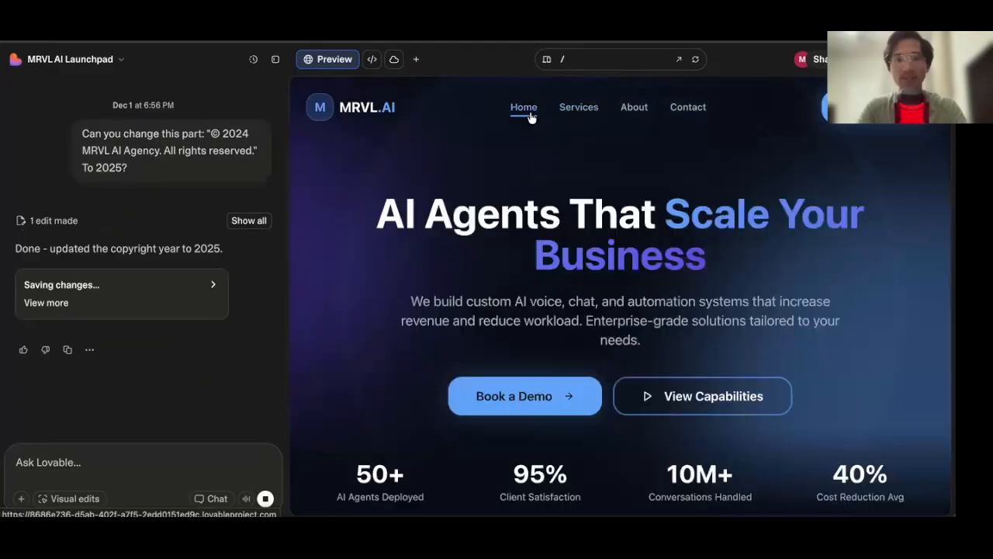
scroll(544, 166, down, 10)
scroll(544, 168, down, 15)
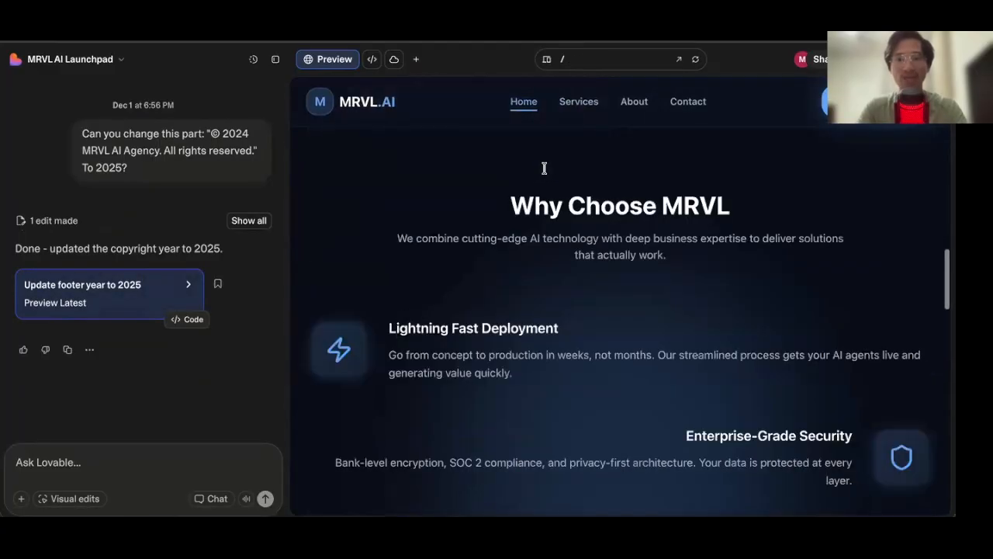
scroll(515, 232, down, 10)
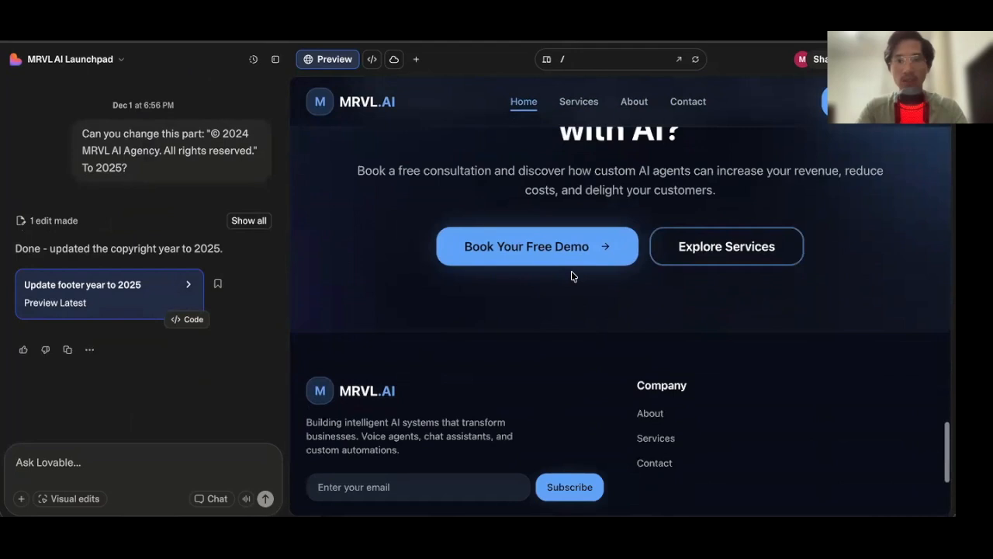
Test the Explore Services and Book Your Free Demo links, and check the contact page down to its footer copyright line.
click(682, 249)
scroll(582, 365, up, 4)
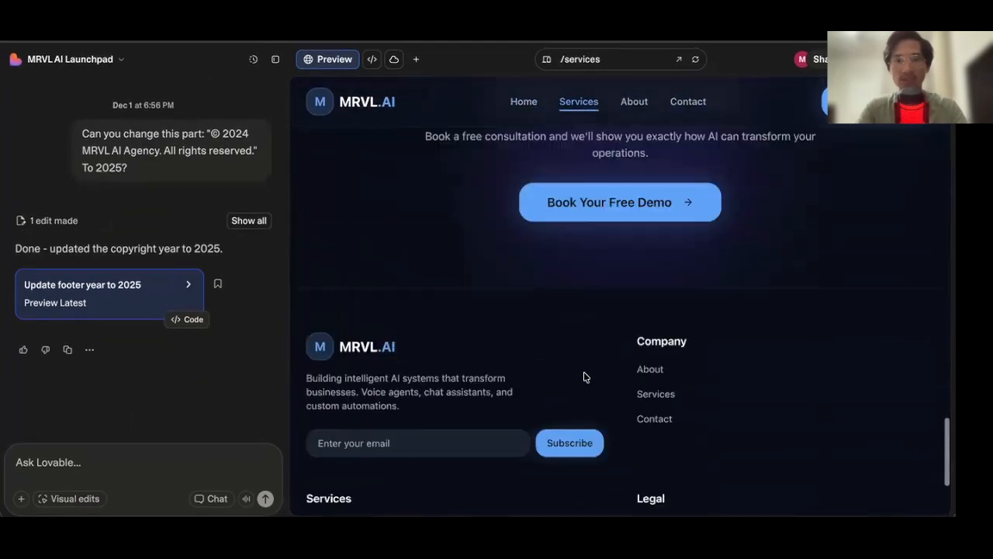
click(603, 347)
scroll(617, 303, up, 10)
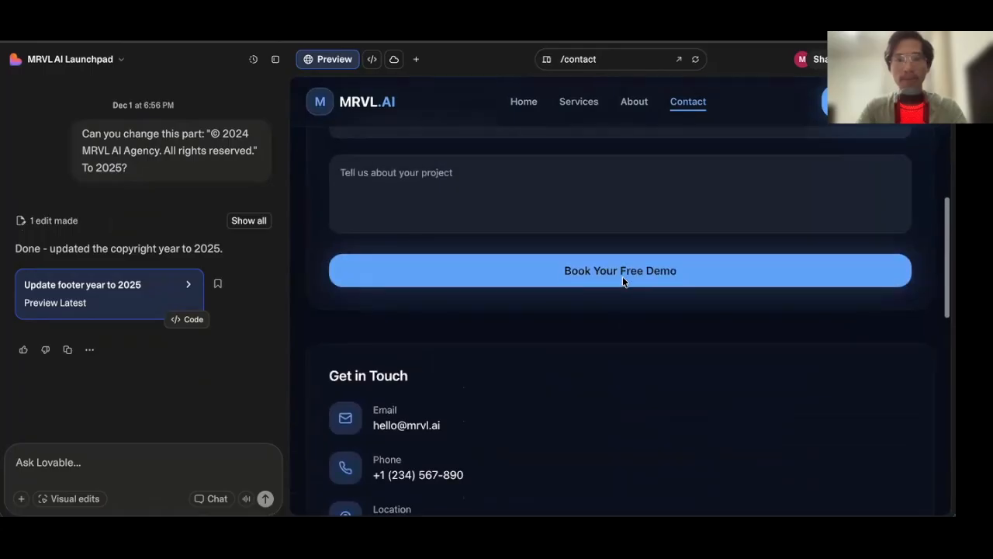
scroll(594, 321, down, 5)
scroll(595, 321, down, 3)
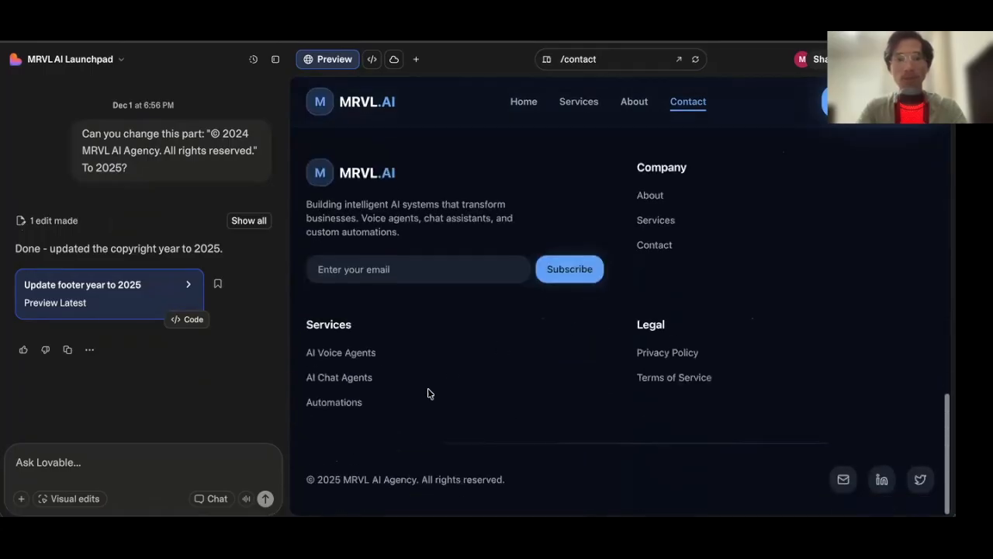
scroll(466, 425, up, 15)
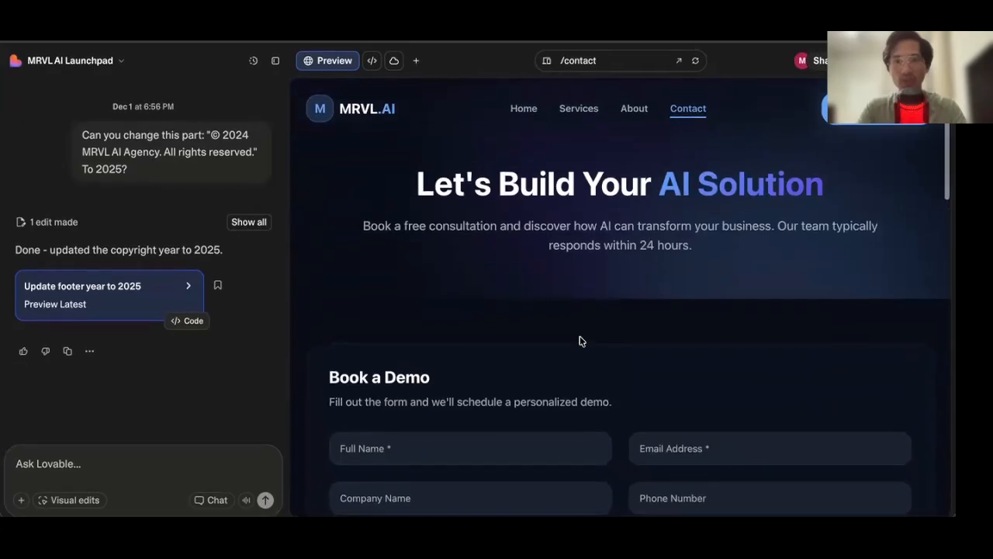
Return to the home page, follow View Capabilities to the services page and check the AI Voice Agents card's Start Your Project link.
click(524, 104)
scroll(612, 246, down, 6)
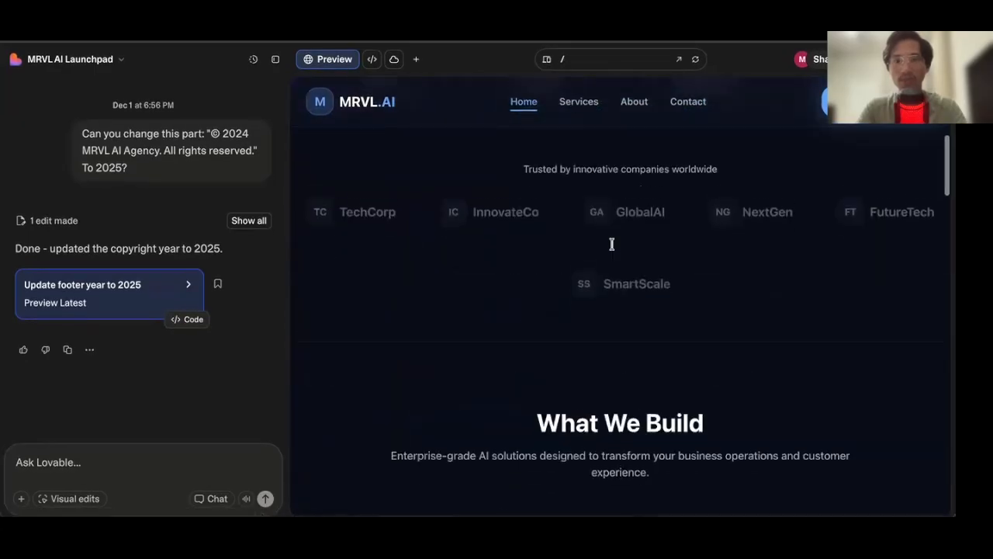
scroll(612, 245, up, 4)
click(696, 211)
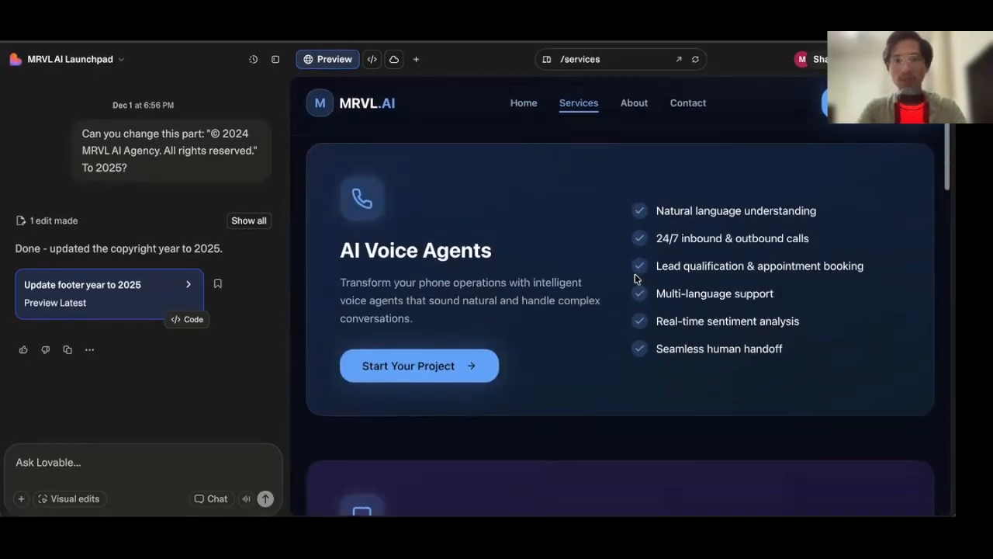
scroll(514, 335, down, 2)
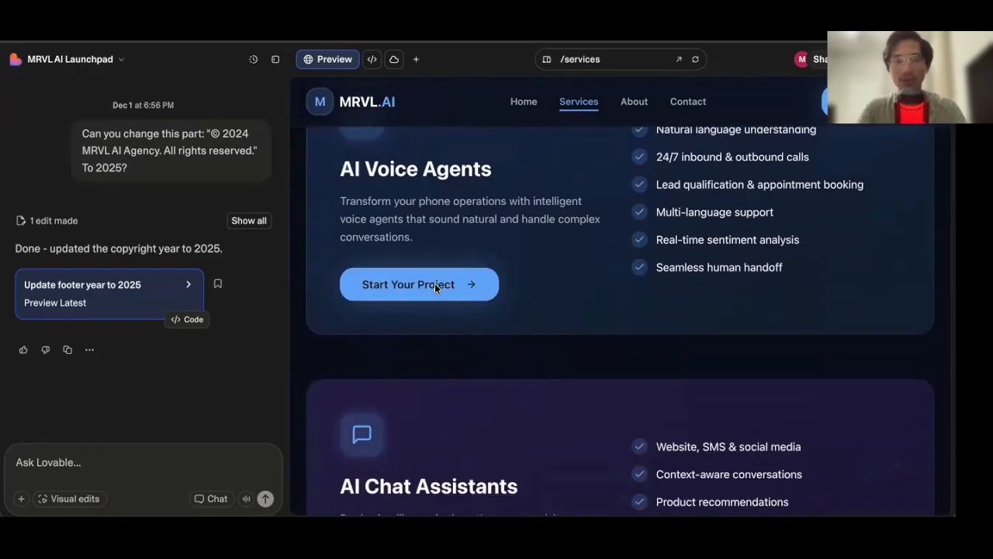
scroll(541, 285, down, 2)
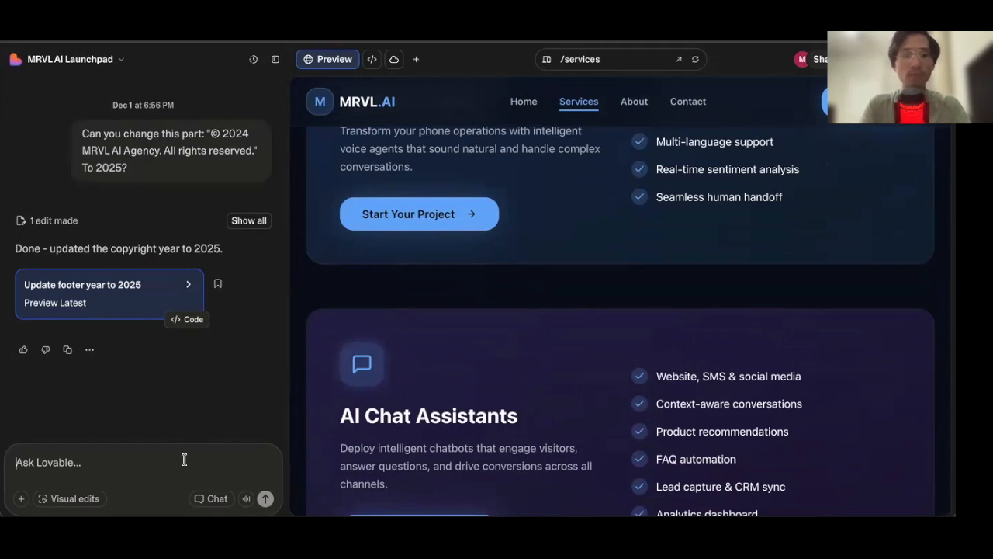
Ask Lovable to make the Start Your Project CTA, which does nothing when clicked, take the user to the form submit page.
text(The start your project C)
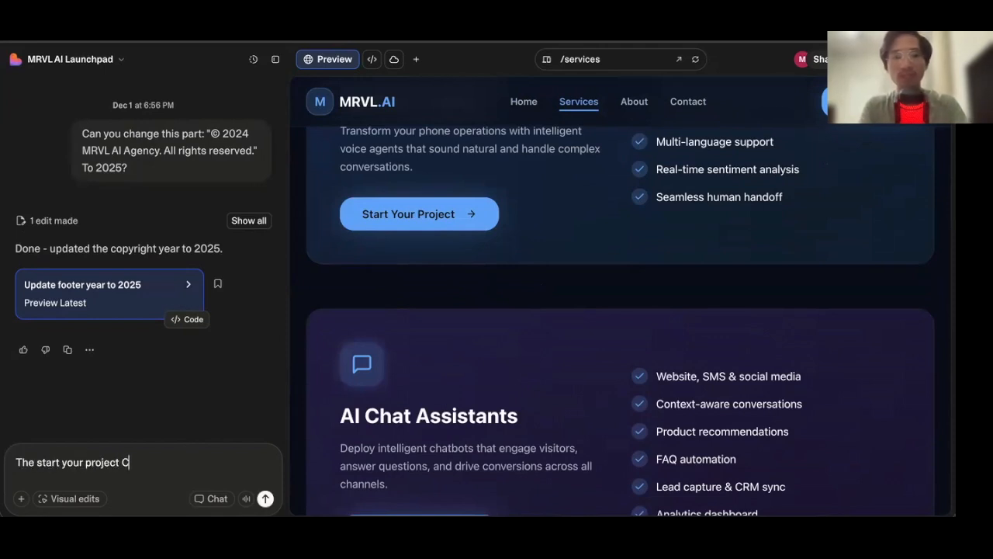
text(TA doesn't do anyr)
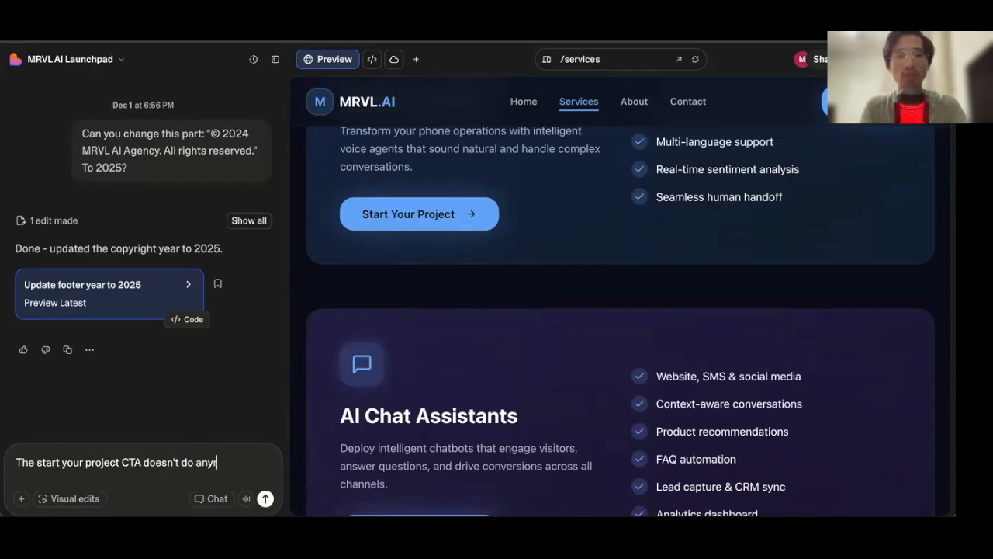
key(BackSpace)
key(BackSpace)
key(BackSpace)
text(anything )
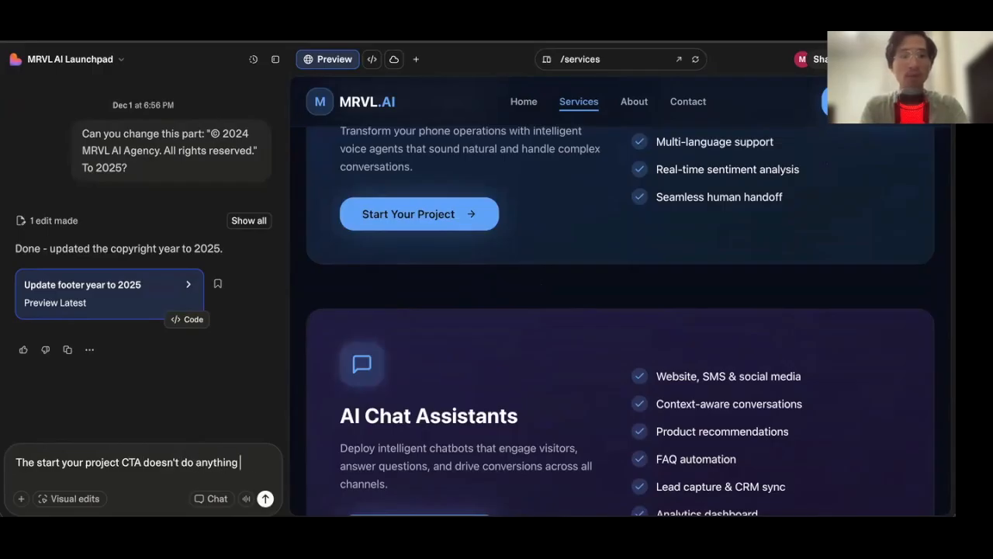
text(when the user lci)
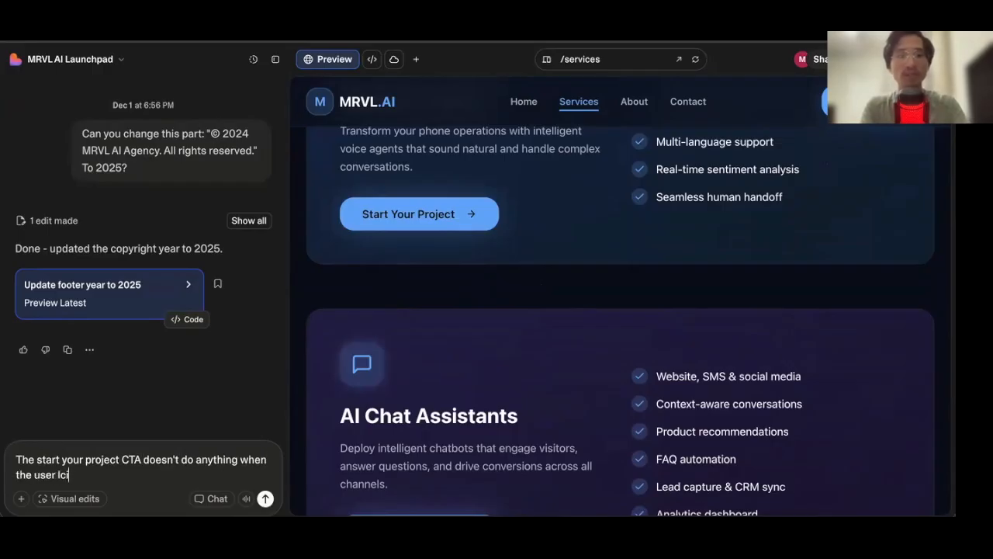
text(yo uma)
text(y mak)
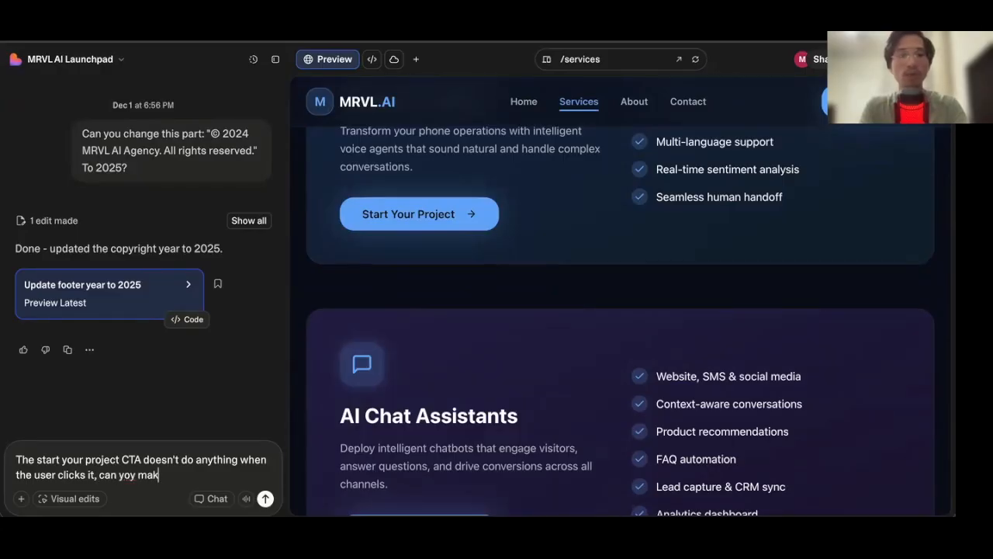
key(BackSpace)
key(BackSpace)
key(BackSpace)
key(BackSpace)
key(BackSpace)
text(u make s)
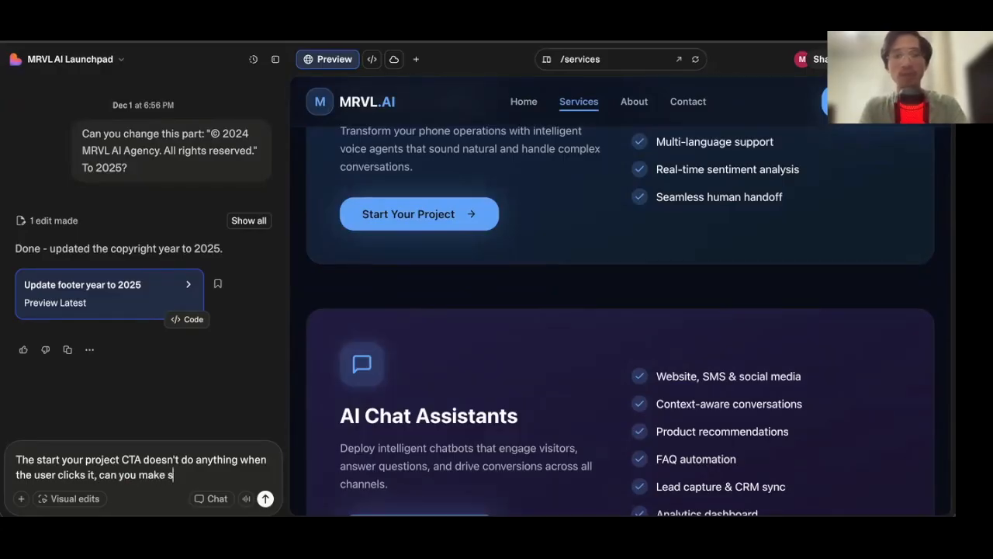
text(ure that it takes the use)
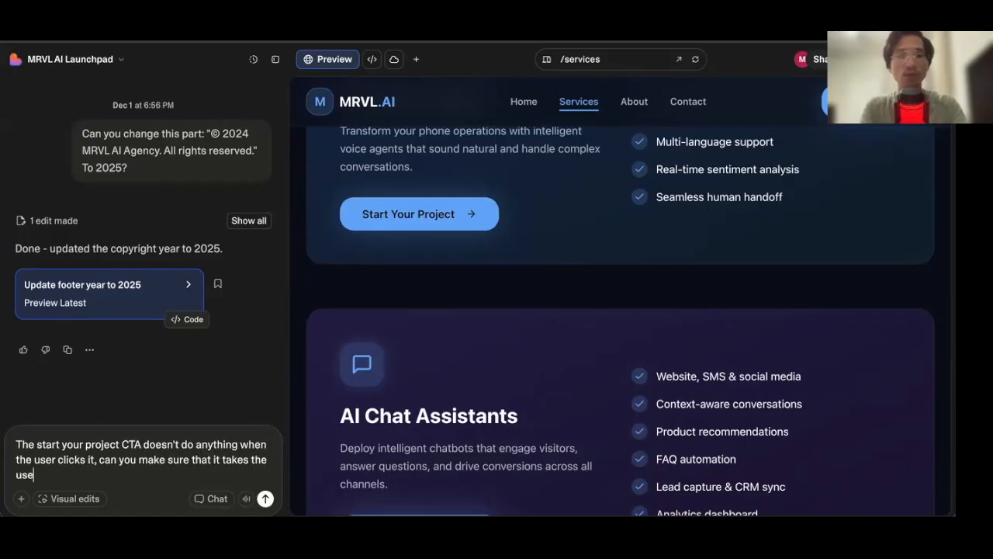
text(r to the form f)
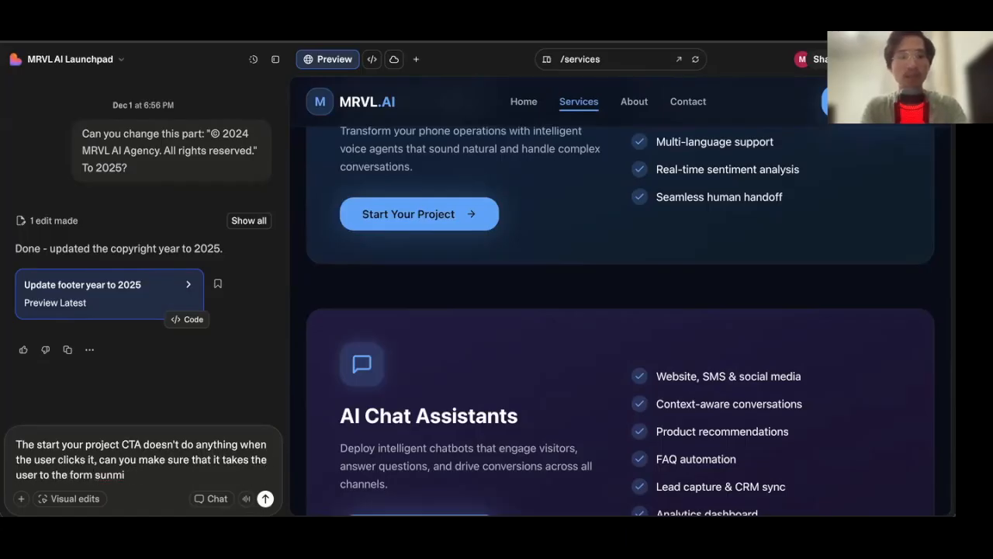
text(ubumit p)
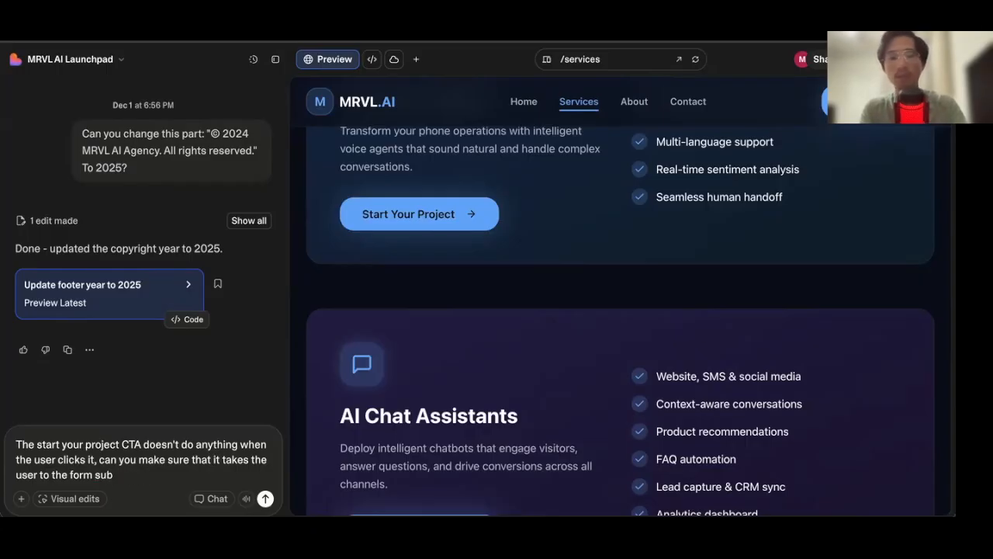
text(page?)
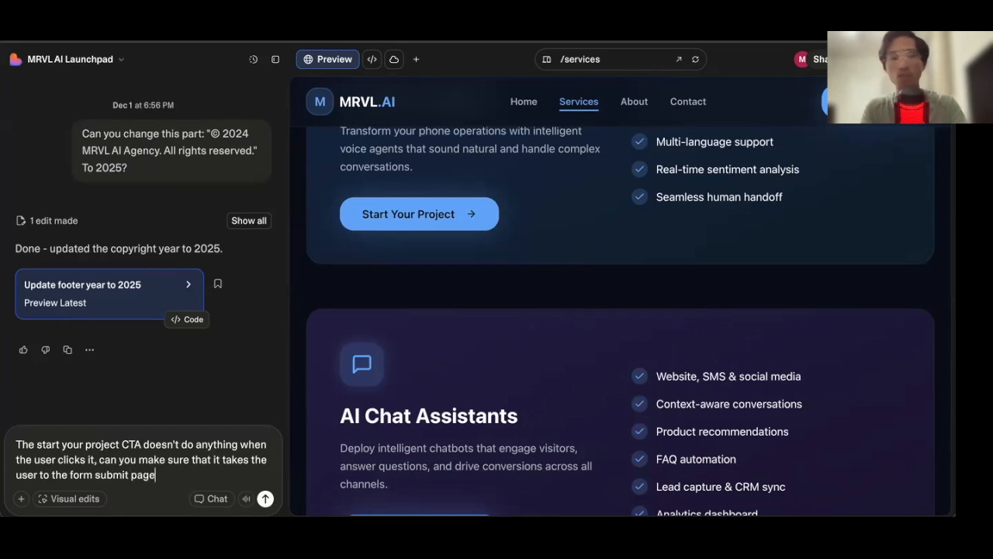
key(Return)
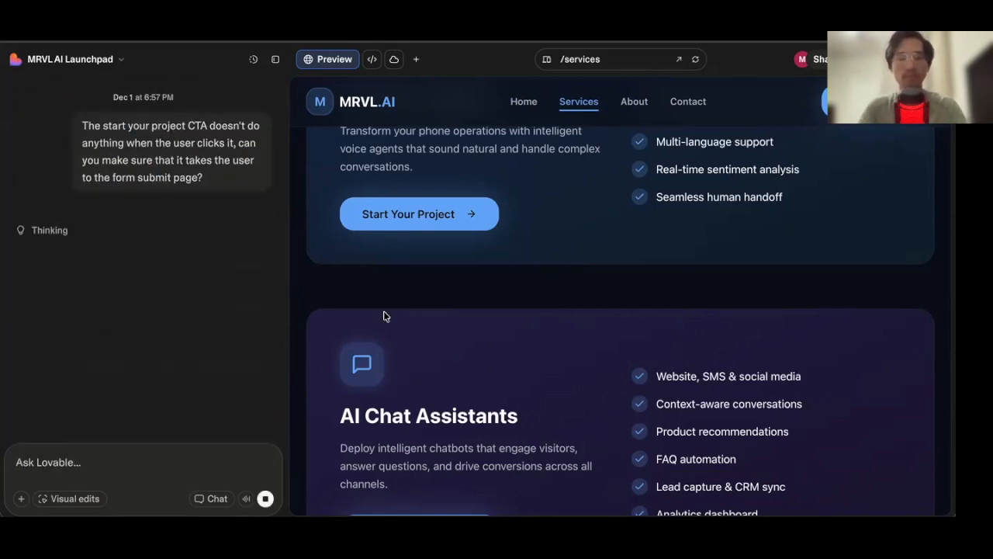
Test the AI Chat Assistants card's Start Your Project link and look through the services page down to its closing call to action.
scroll(490, 261, down, 2)
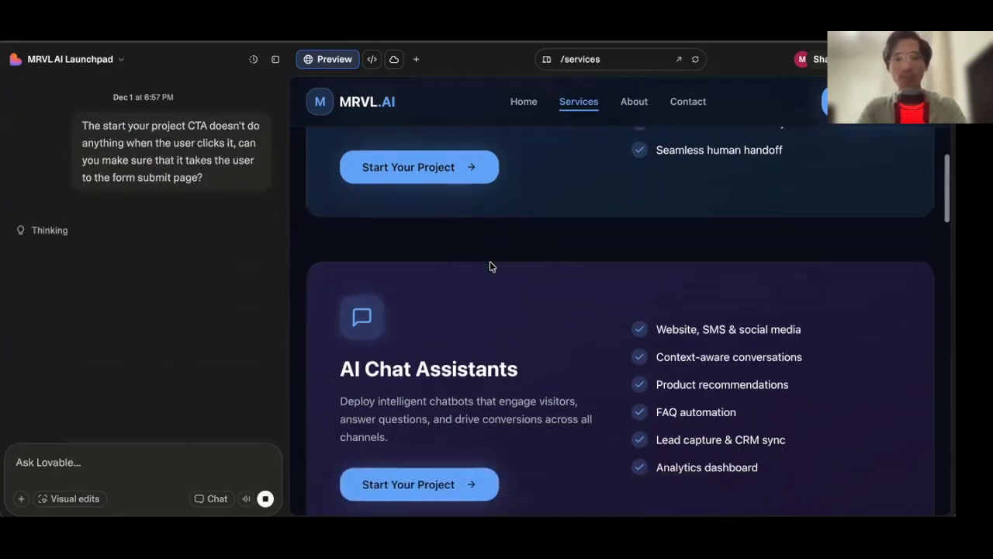
scroll(463, 365, down, 2)
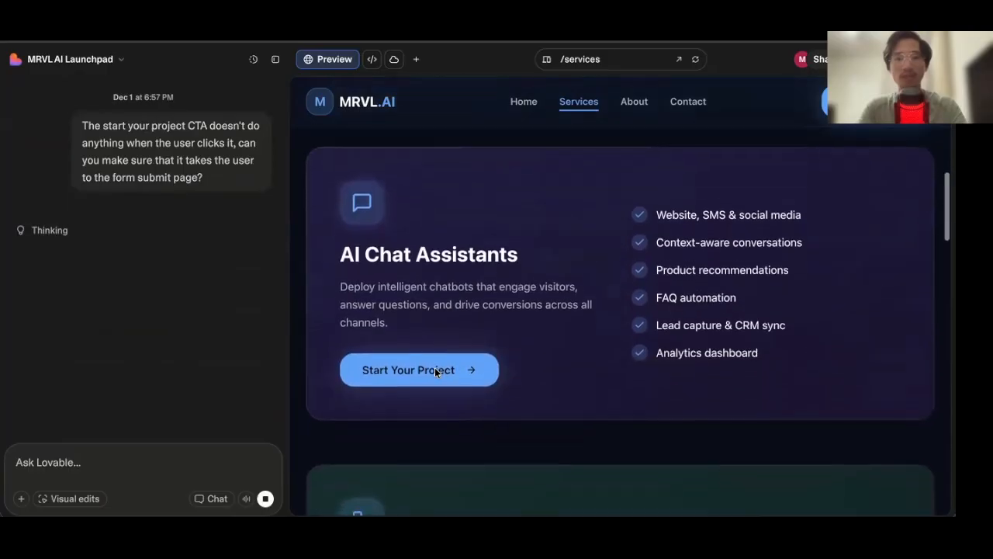
triple_click(435, 369)
click(495, 369)
scroll(497, 369, down, 3)
scroll(496, 374, down, 6)
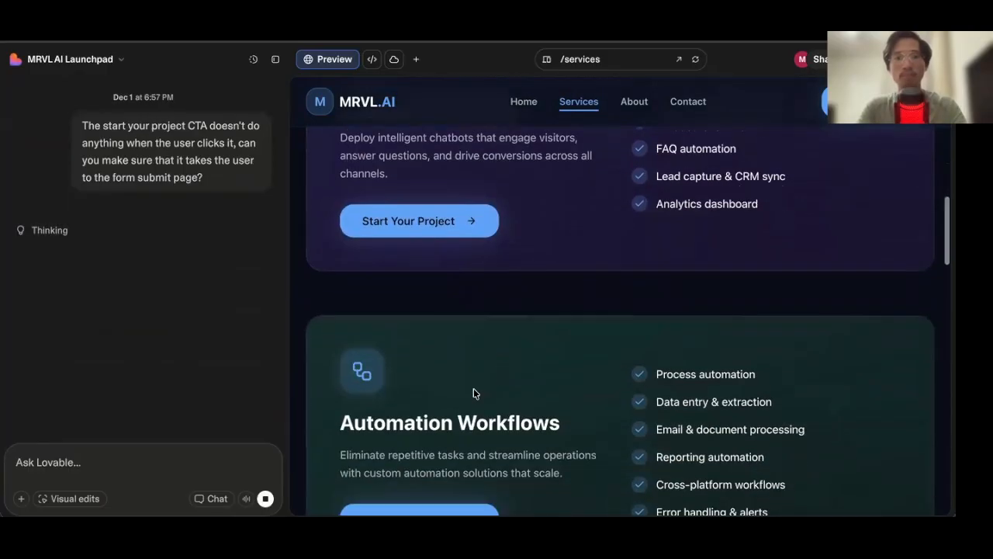
scroll(473, 358, down, 1)
scroll(540, 349, down, 10)
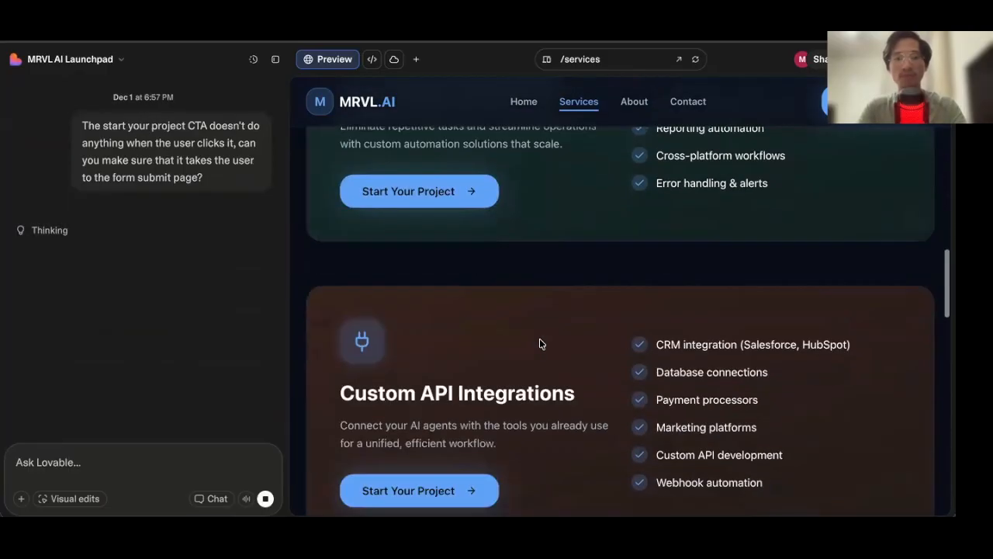
scroll(541, 334, down, 7)
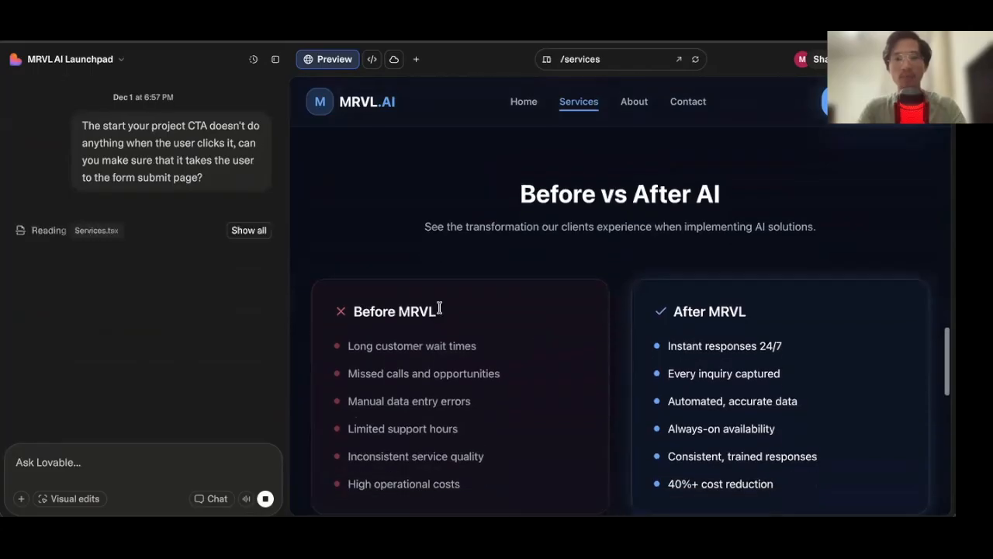
scroll(609, 295, down, 4)
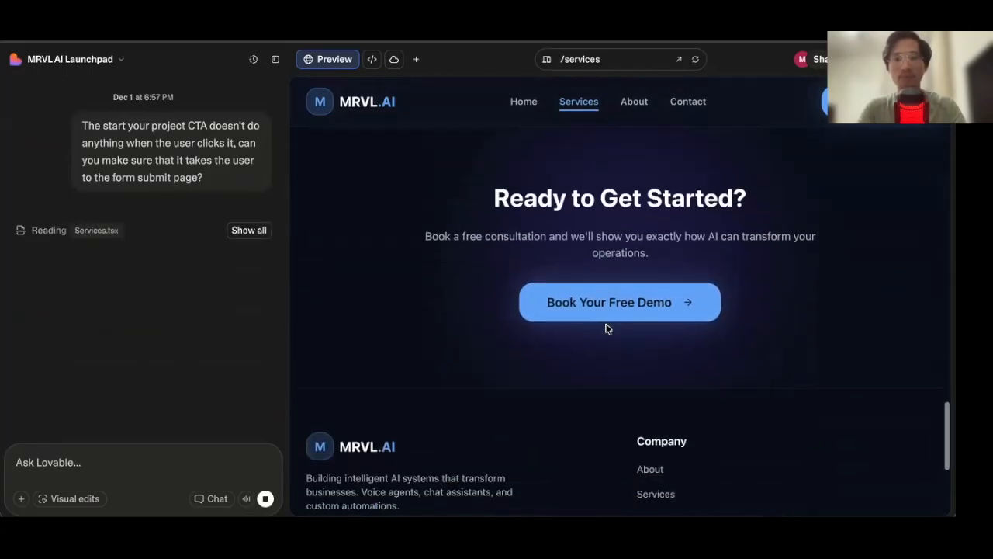
Look through the home page's service cards, testimonials and footer, and try the footer's Contact link.
scroll(591, 278, up, 10)
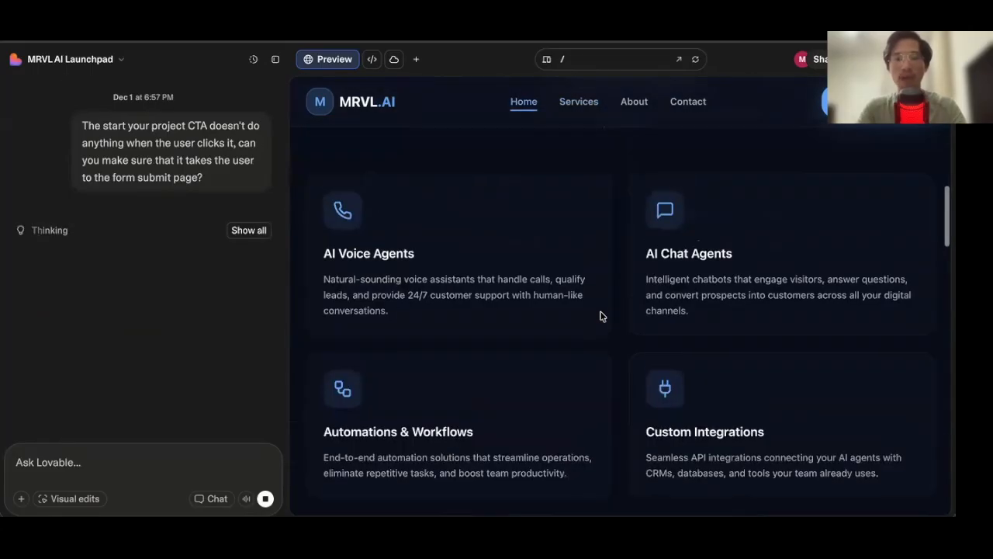
scroll(600, 316, up, 6)
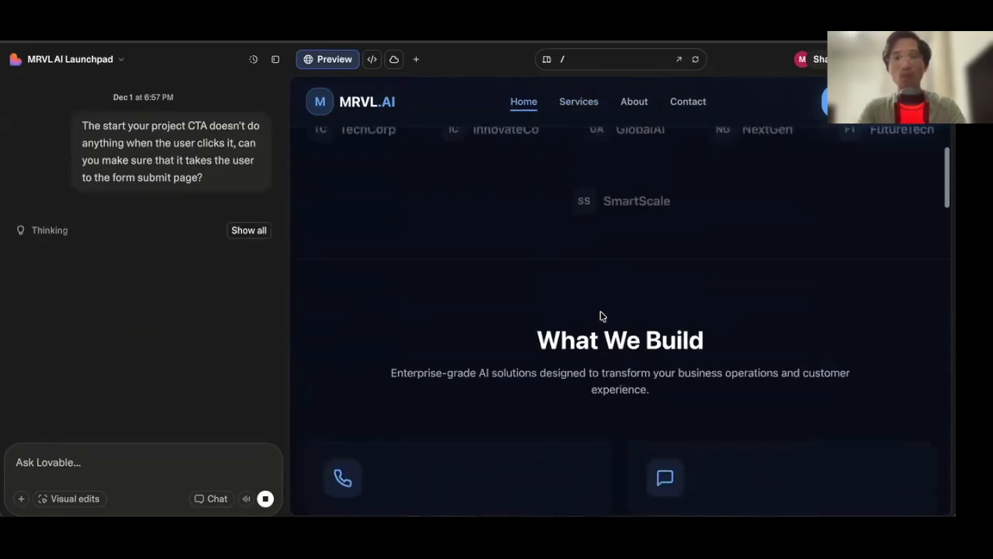
scroll(599, 315, down, 8)
scroll(599, 315, down, 10)
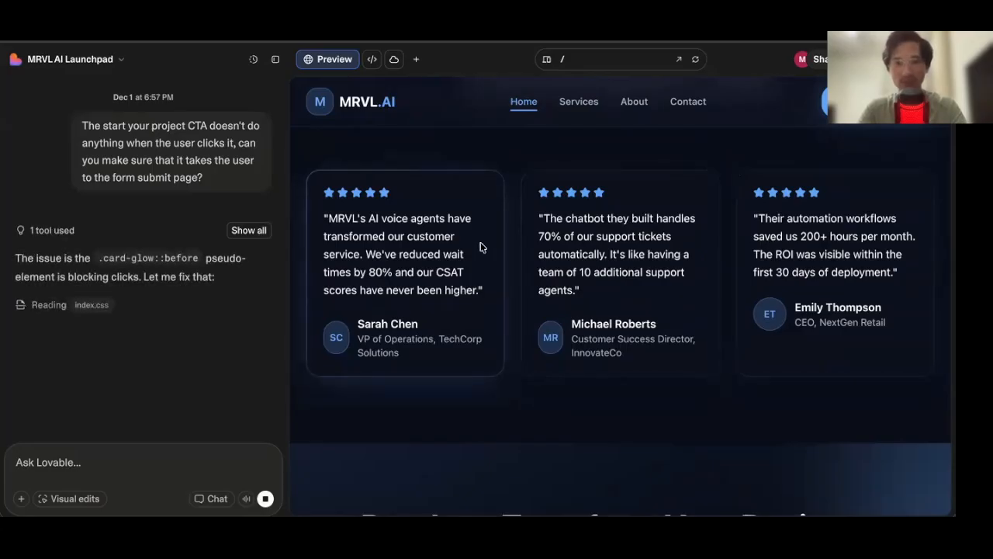
scroll(645, 240, down, 1)
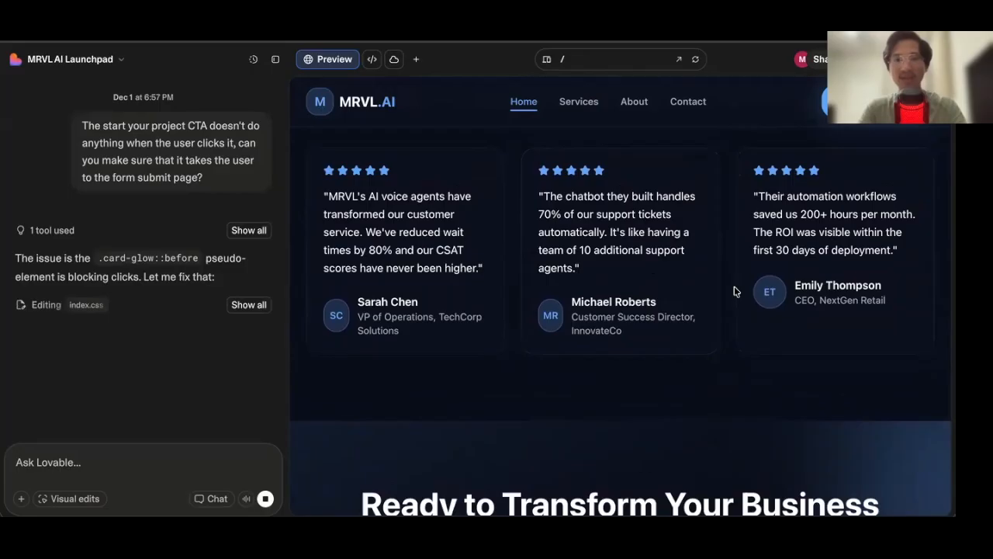
scroll(659, 284, down, 6)
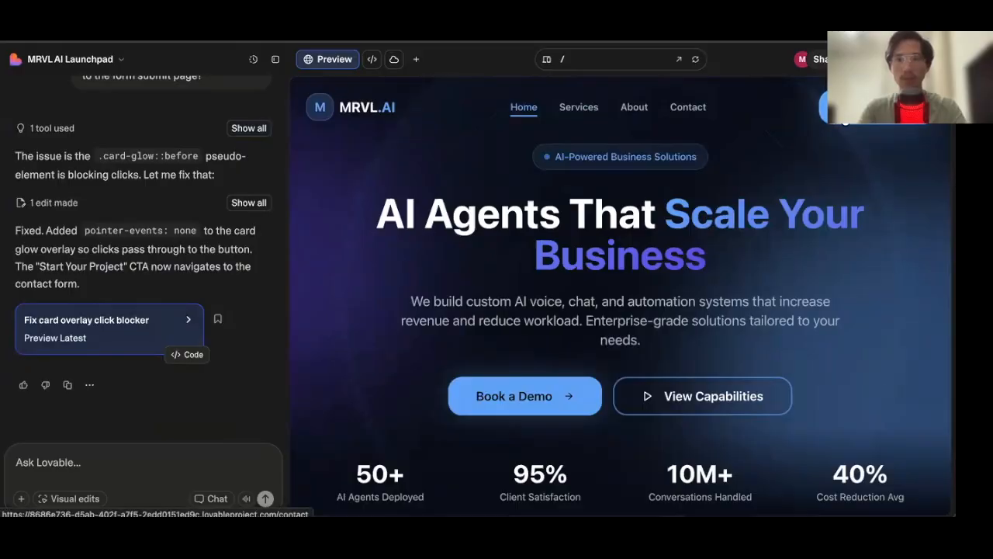
scroll(721, 144, down, 15)
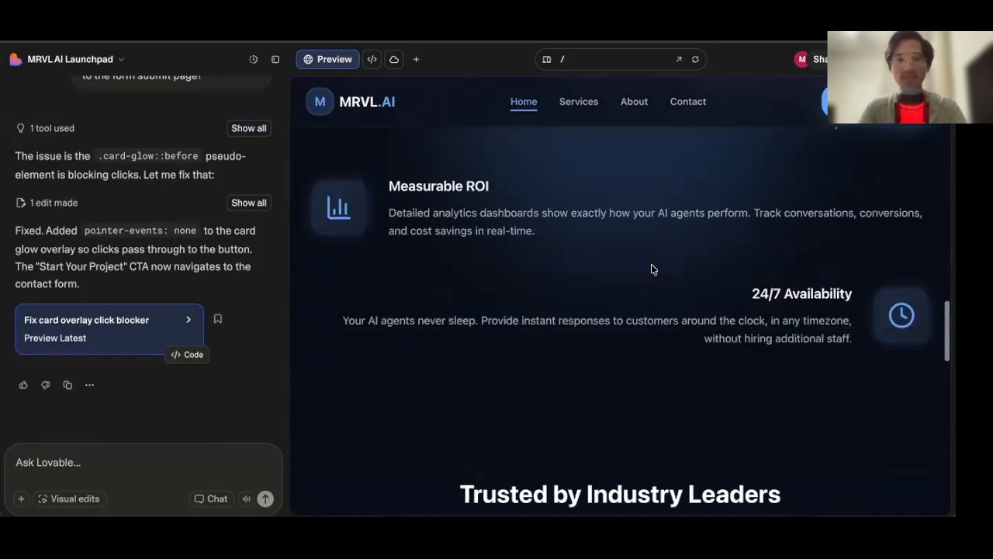
scroll(651, 268, down, 12)
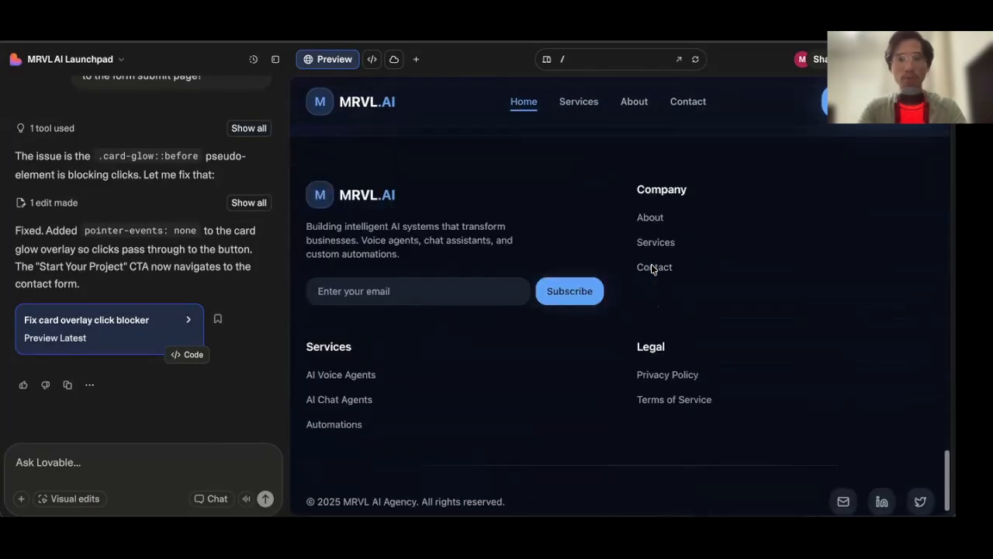
click(651, 267)
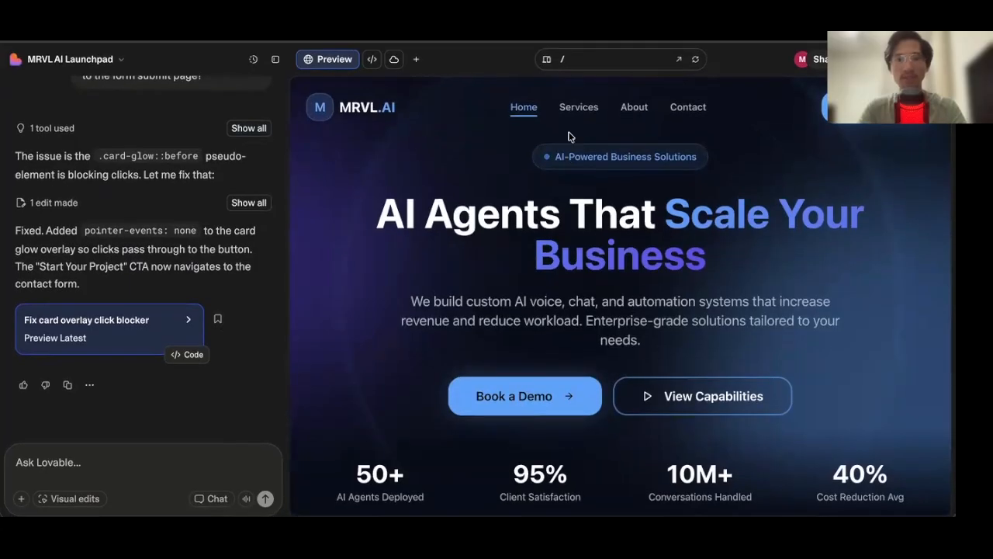
Open the services page, retest the AI Voice Agents card's Start Your Project link and check the Book a Demo form it leads to.
click(579, 107)
scroll(473, 297, down, 6)
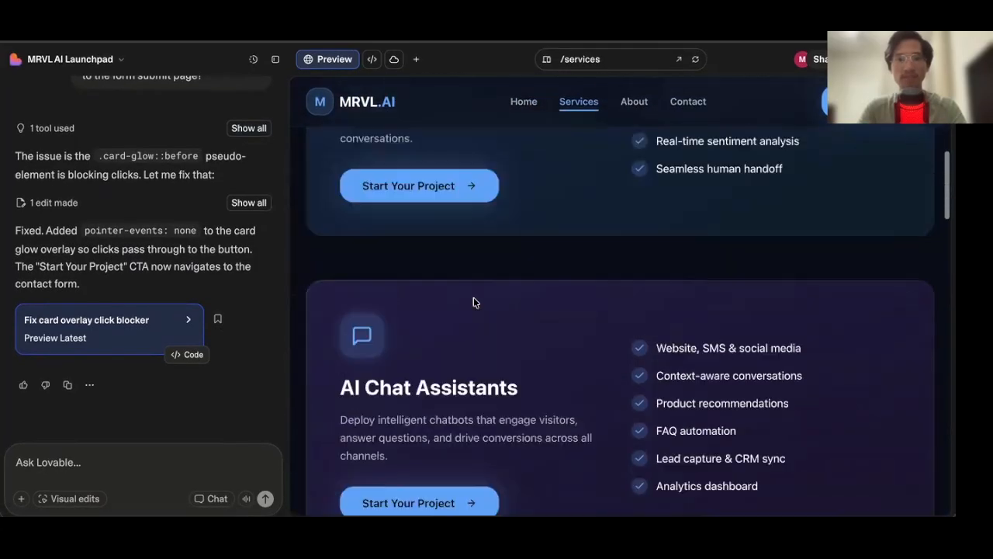
scroll(473, 302, up, 1)
click(417, 217)
scroll(496, 263, up, 3)
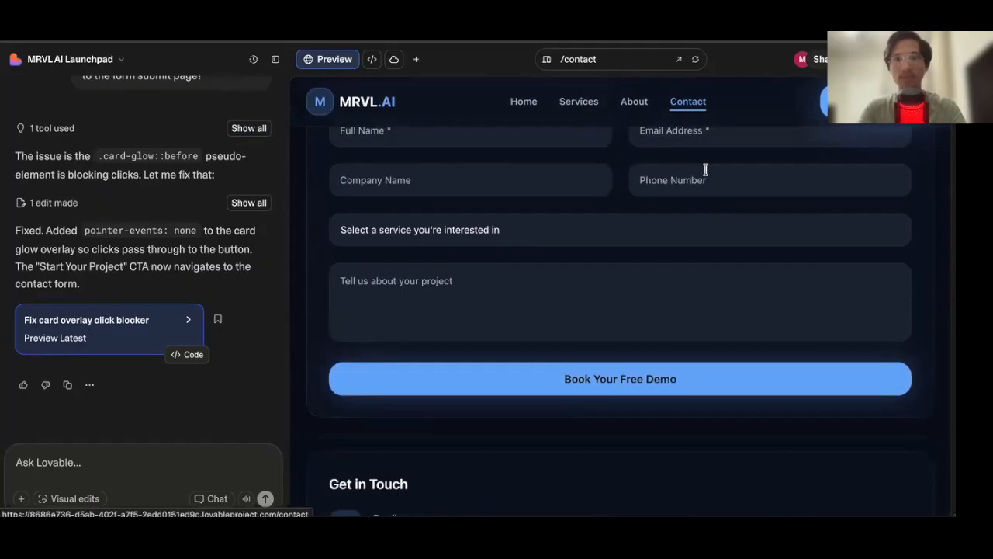
scroll(730, 228, up, 4)
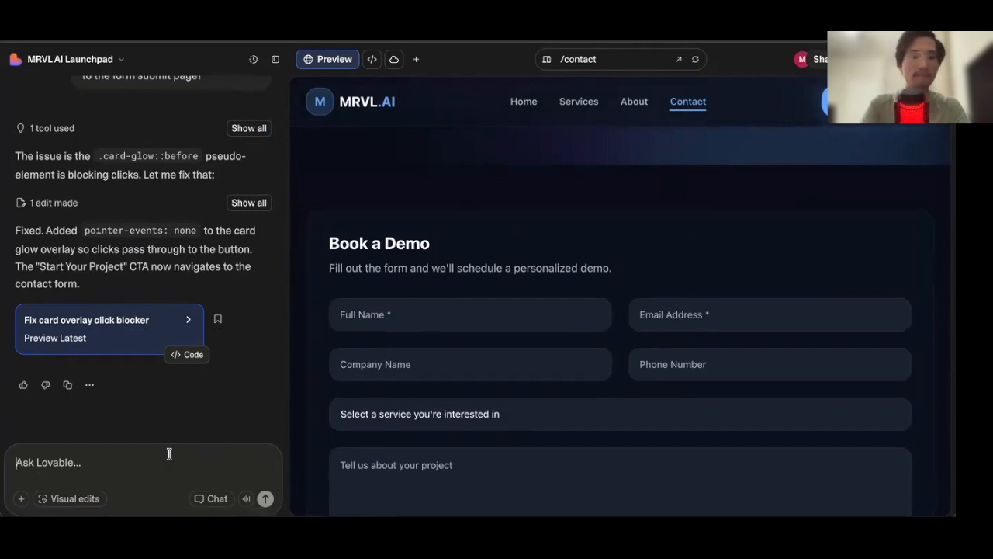
Ask Lovable to fix the Book a Demo main CTA as well, making sure that it goes to the lead form submit.
text(Also the Book a Demo main C)
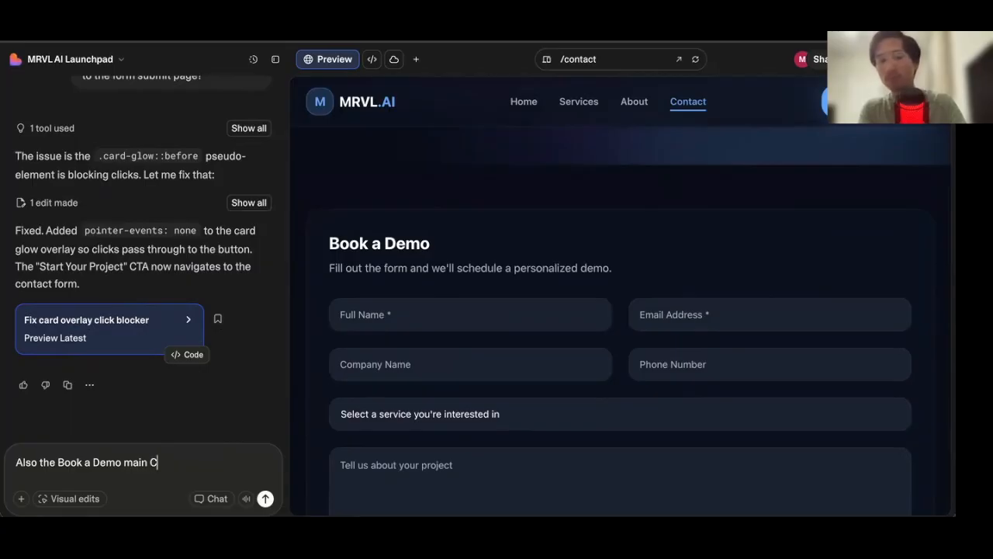
text(TA doesn't do anything, can you )
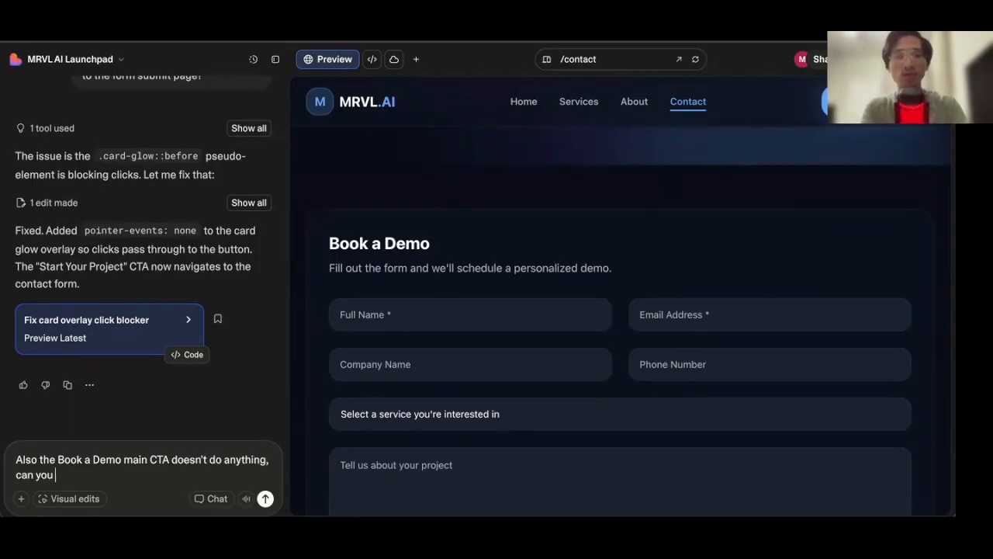
text(fix that as well? Make sure that it goes to the)
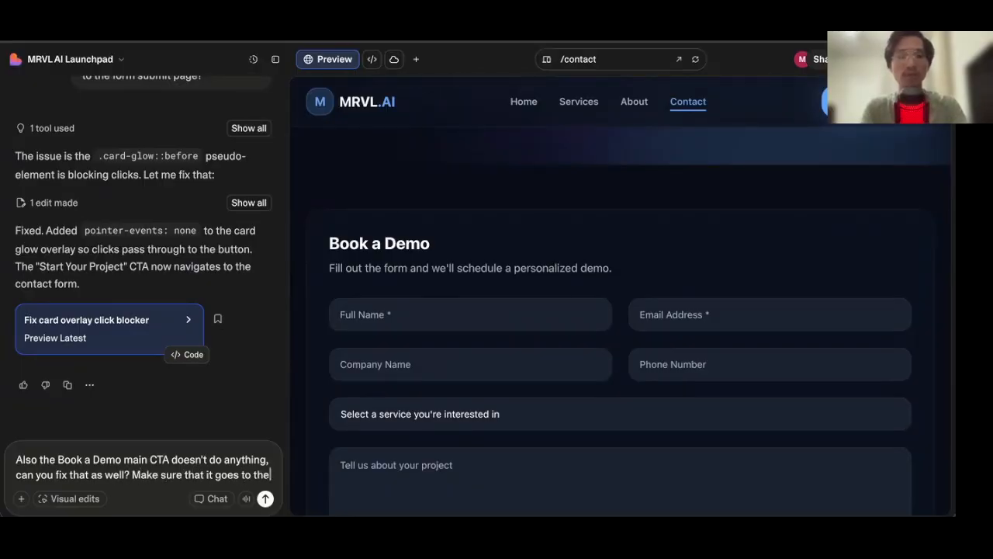
text( lead form submit.)
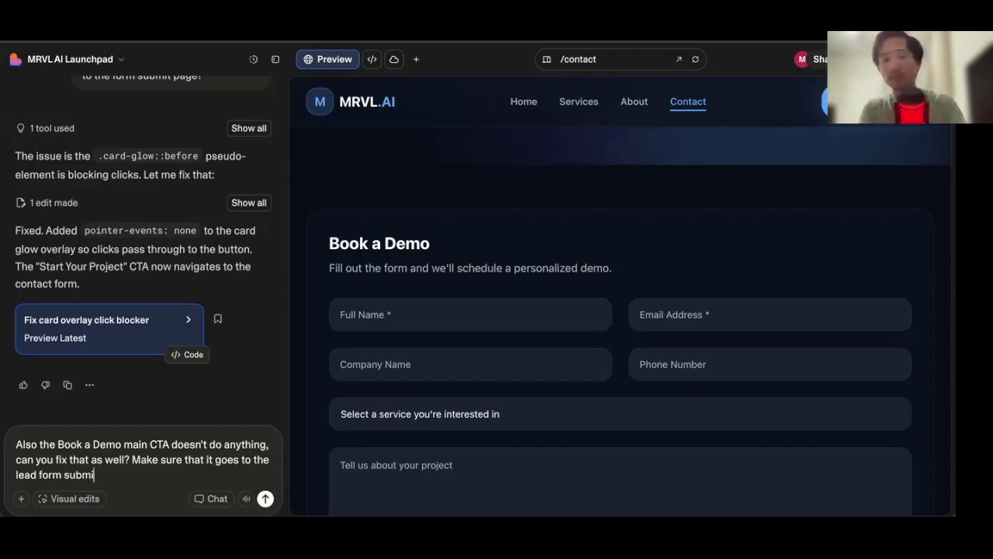
key(Return)
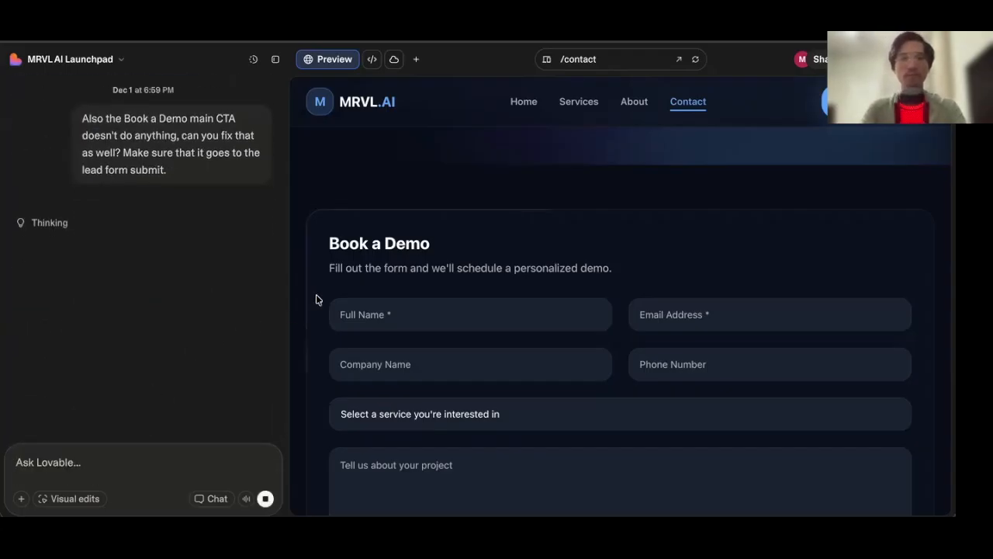
scroll(621, 223, down, 2)
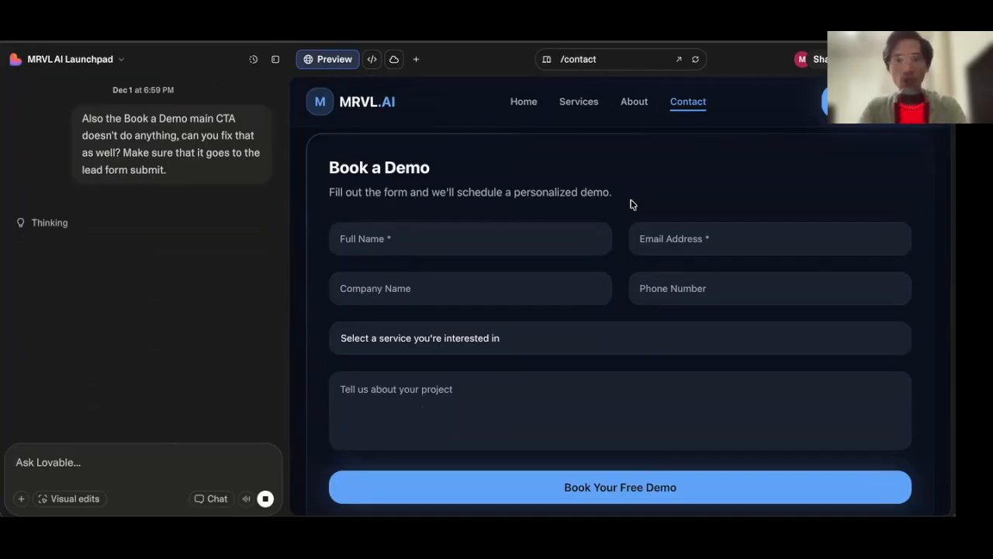
scroll(579, 231, down, 1)
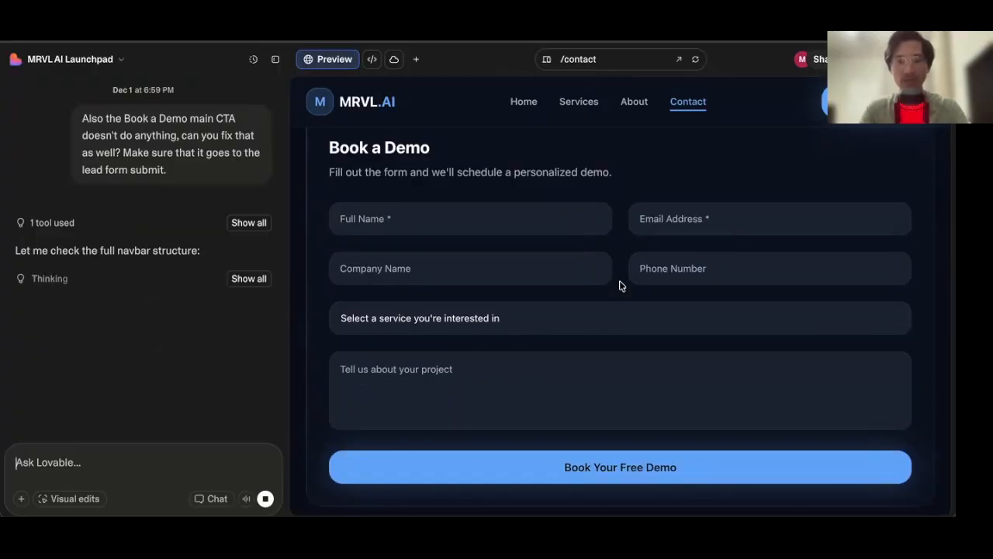
Look over the contact page's Book a Demo form and contact details, and read Lovable's reply about the CTA fix.
scroll(617, 257, down, 3)
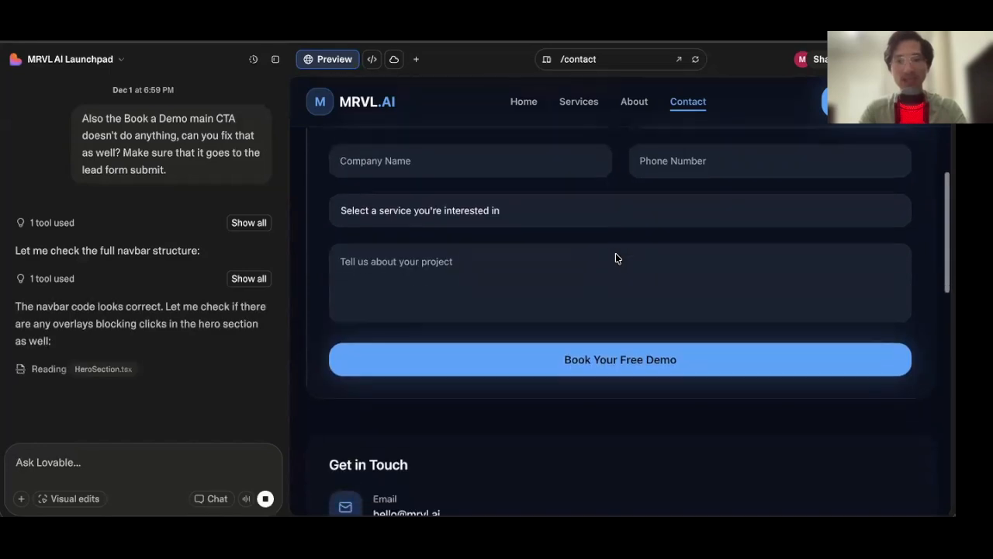
scroll(616, 257, up, 4)
scroll(615, 256, up, 5)
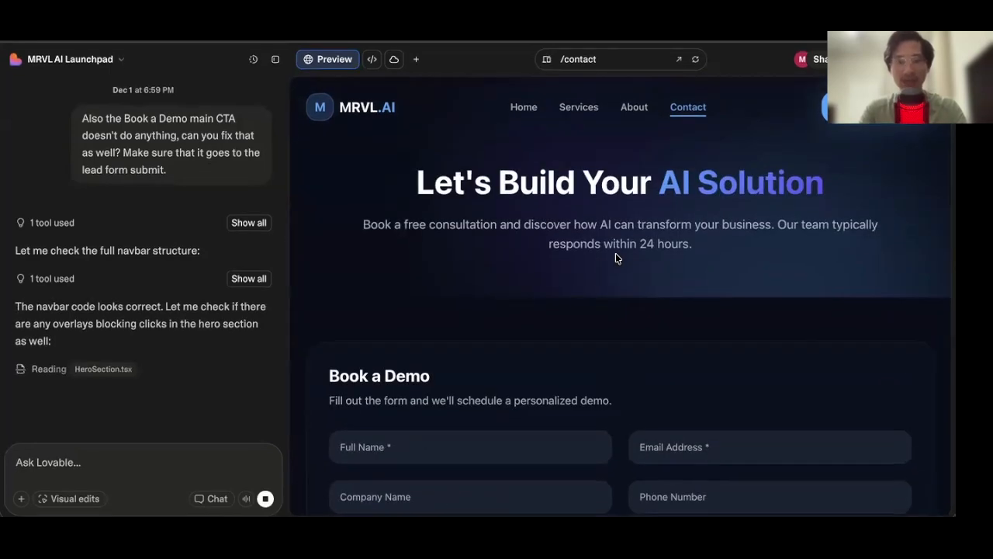
scroll(621, 311, down, 4)
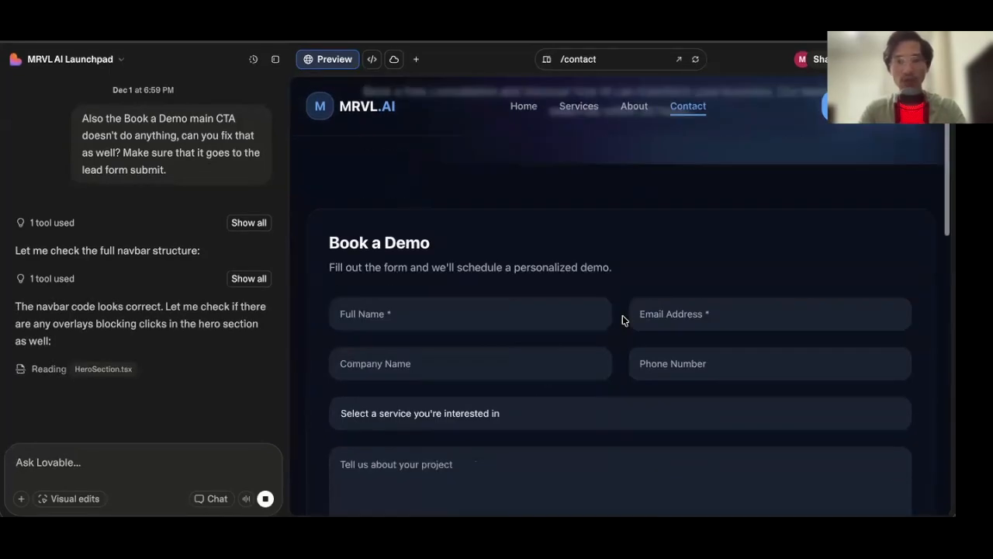
scroll(622, 318, down, 6)
scroll(621, 318, up, 8)
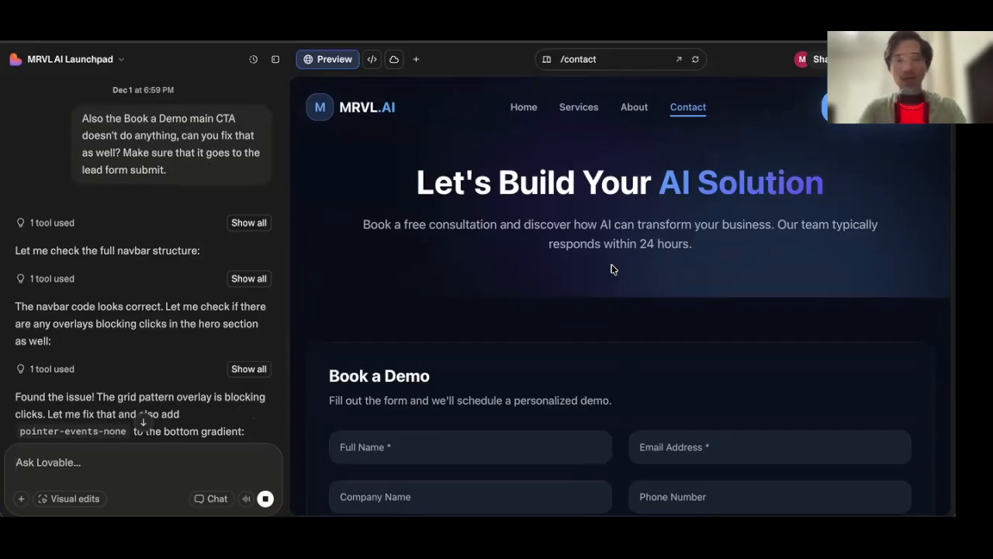
scroll(612, 270, down, 2)
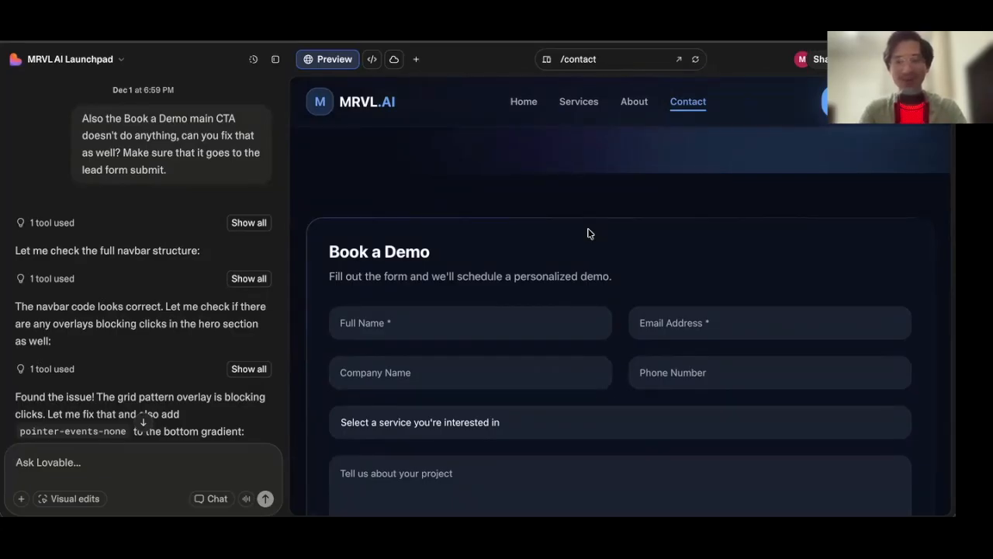
scroll(193, 237, down, 5)
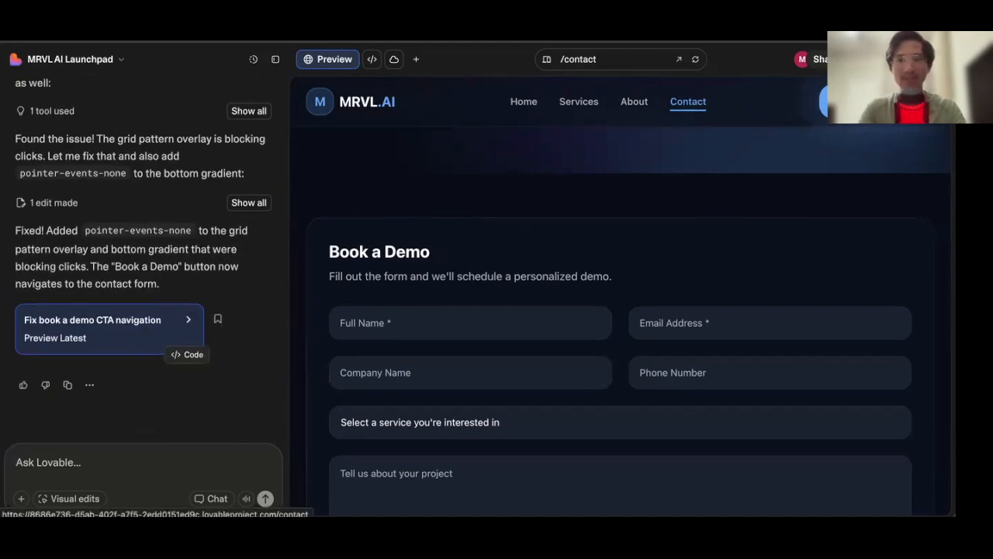
Open the home page, retest its main Book a Demo call to action and check the lead form it leads to.
scroll(803, 164, up, 2)
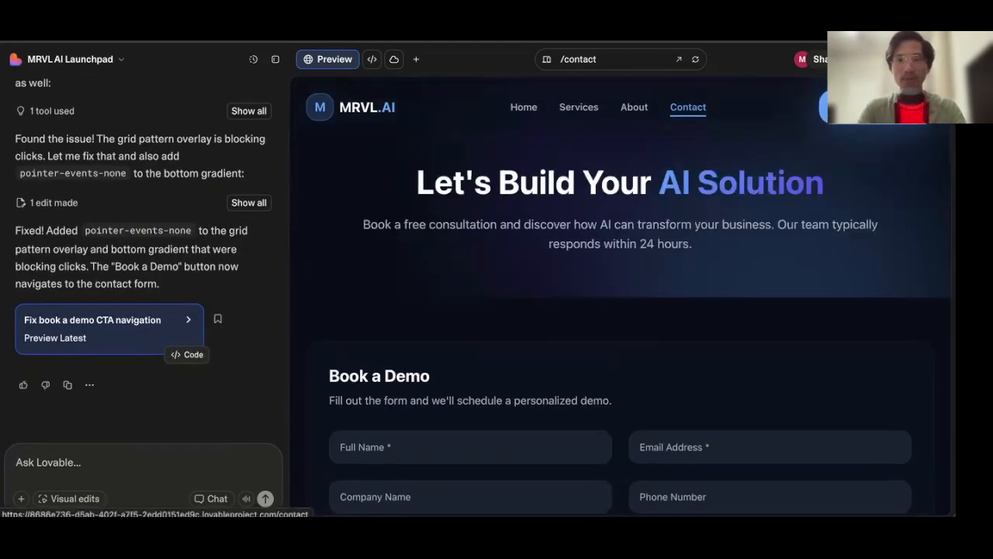
click(534, 110)
click(528, 401)
scroll(700, 216, down, 3)
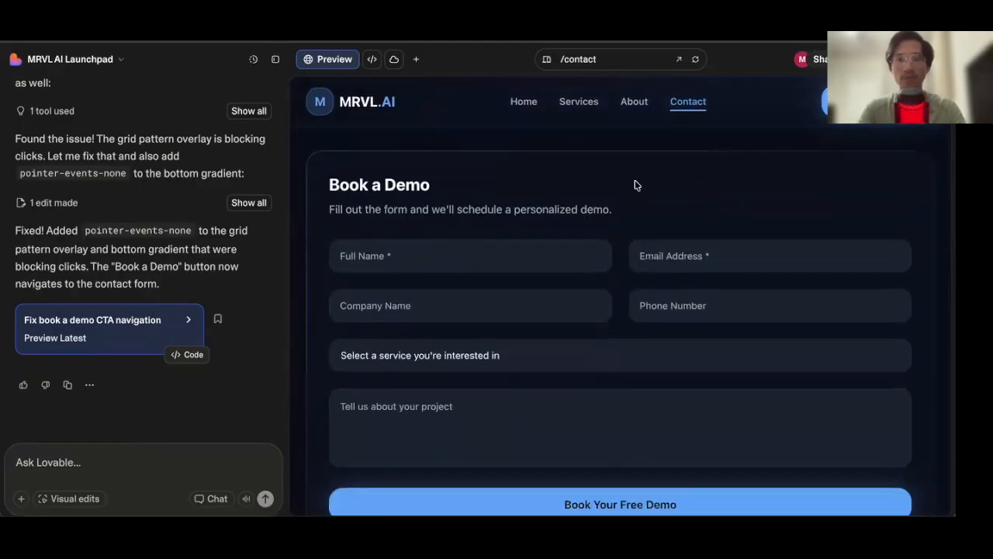
scroll(636, 184, up, 3)
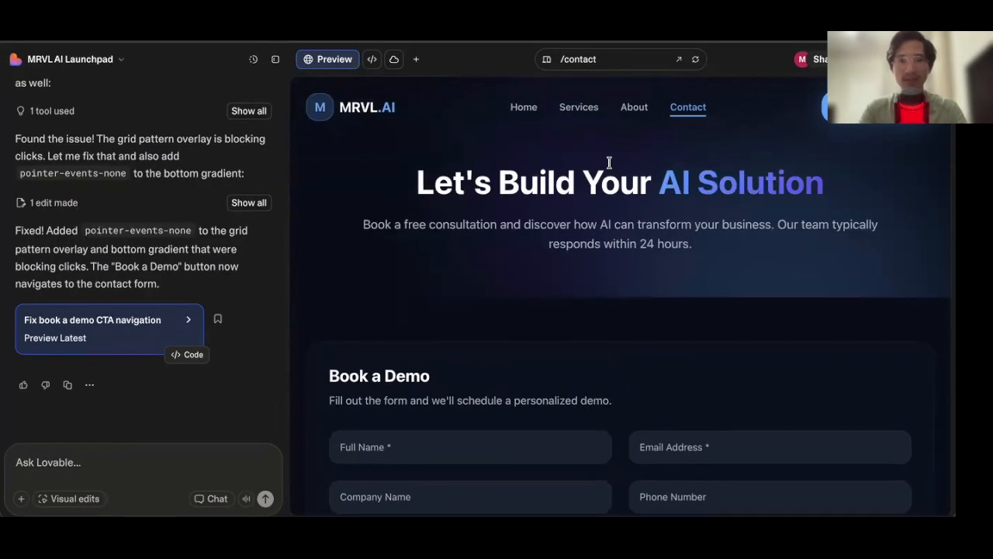